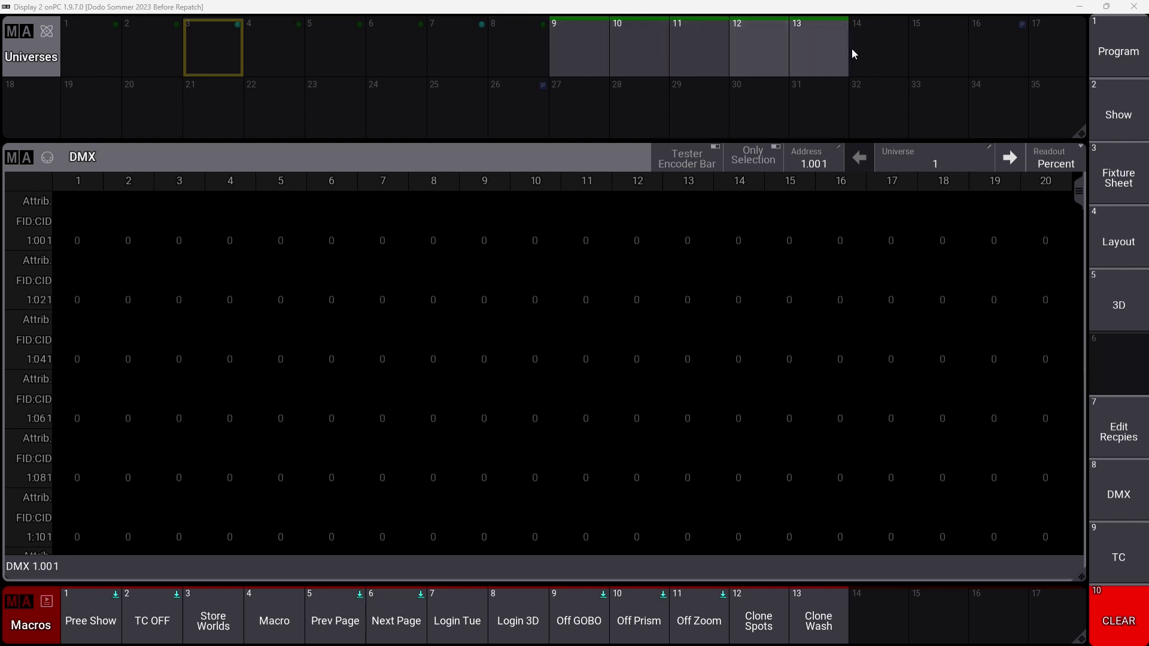
Step: Show universe 1 in Display 2's DMX sheet
left_click(84, 52)
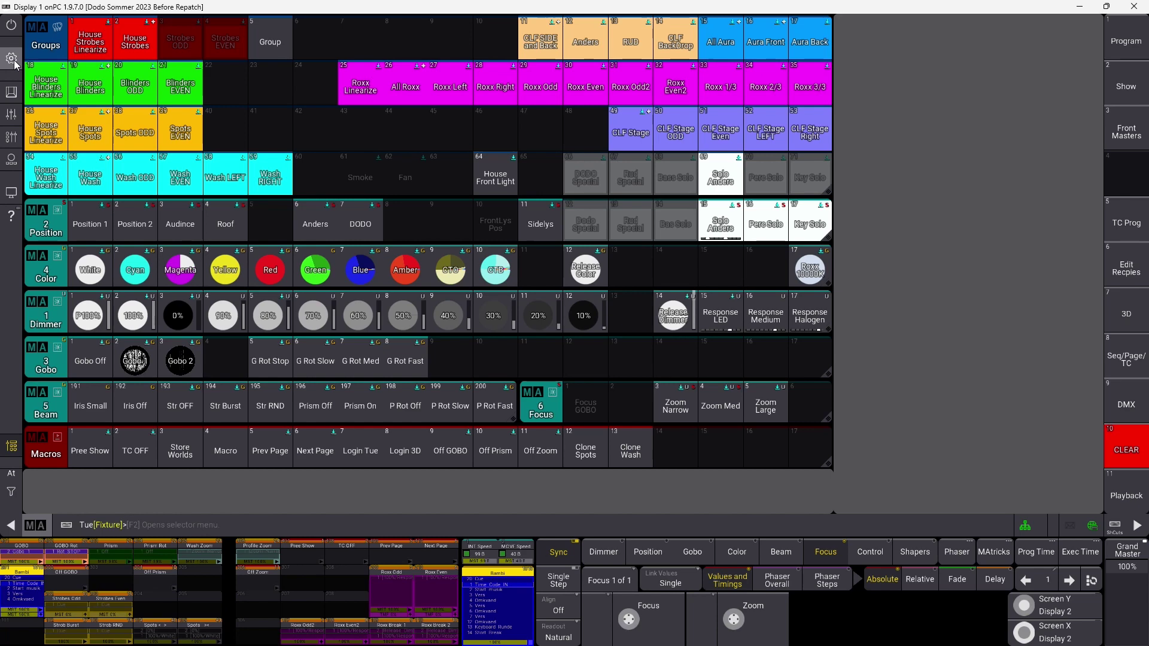
Step: Bring up the device Output Configuration listing the console's DMX ports from the main menu
left_click(11, 58)
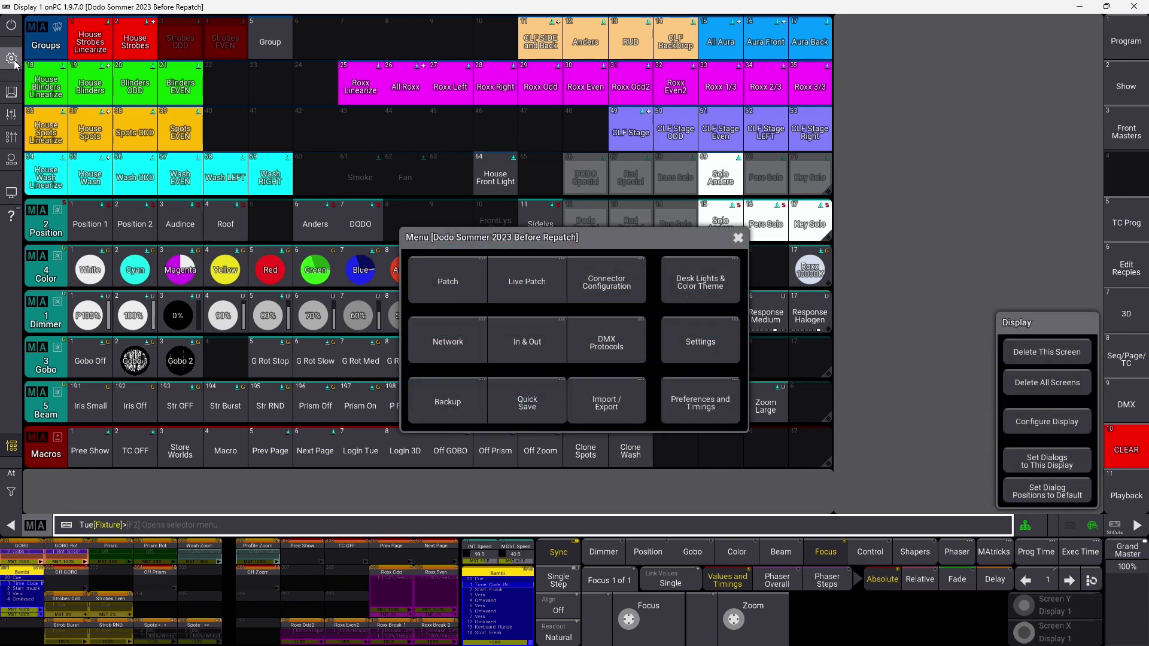
left_click(594, 299)
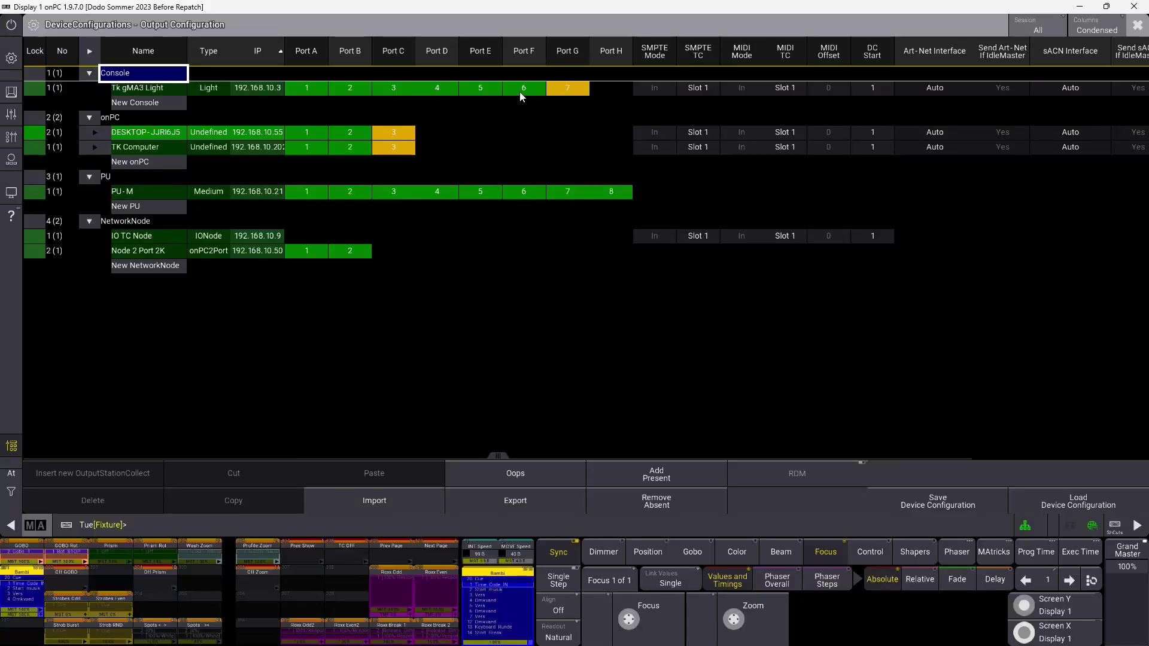
left_click(519, 92)
left_click(520, 91)
left_click(554, 131)
left_click(598, 161)
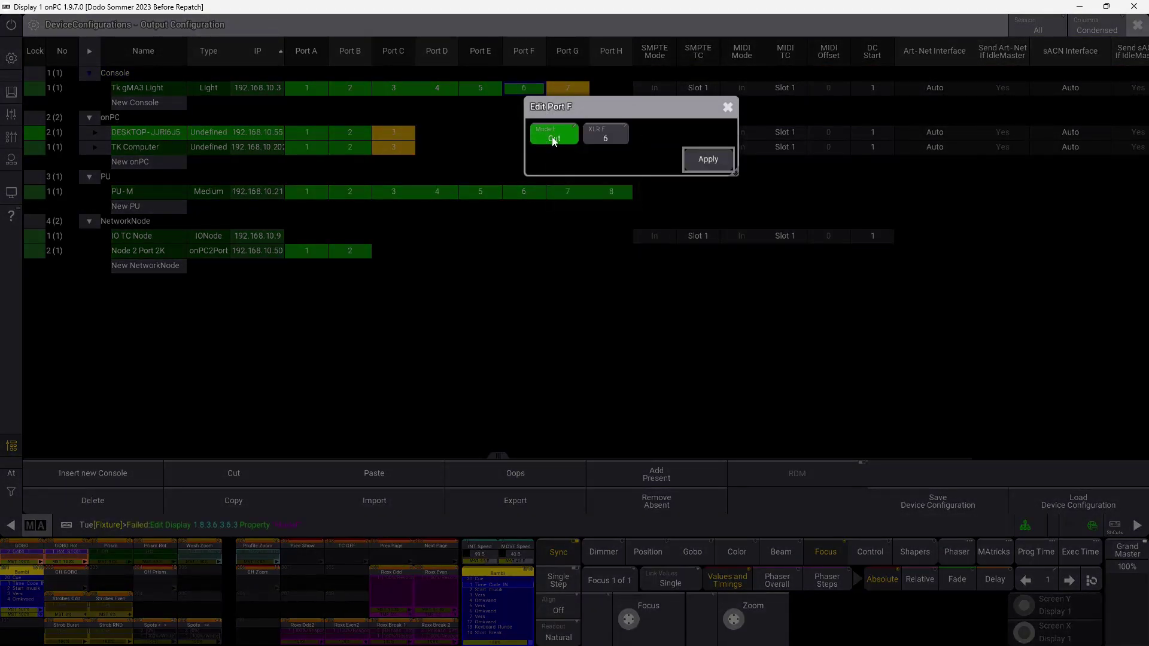
left_click(544, 139)
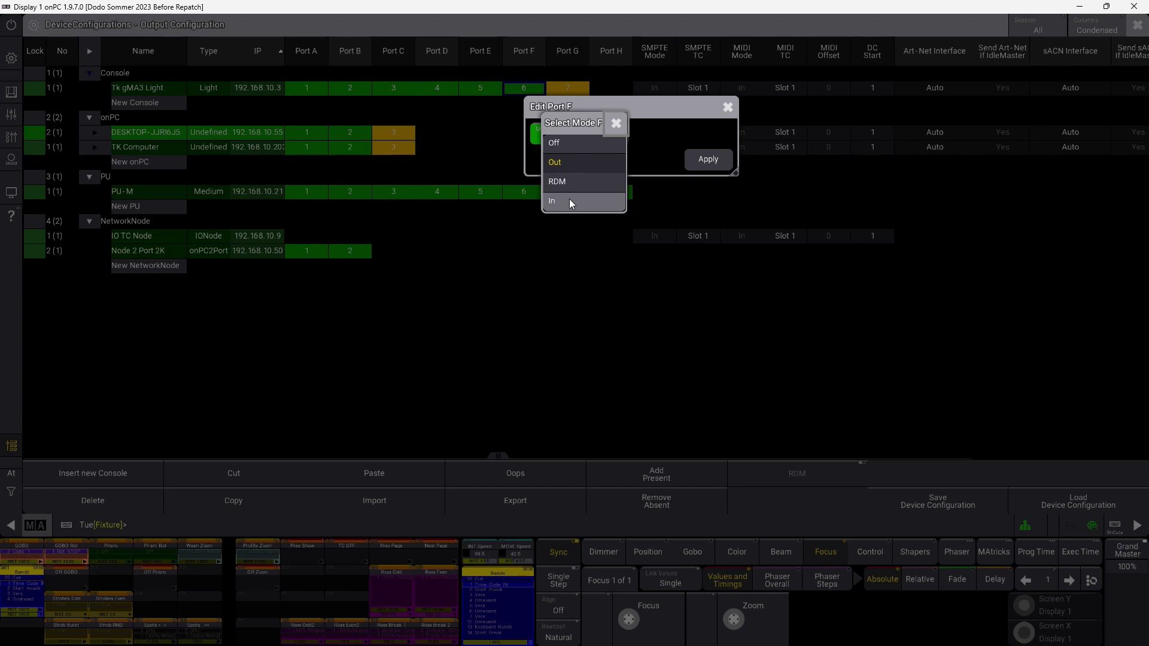
left_click(616, 124)
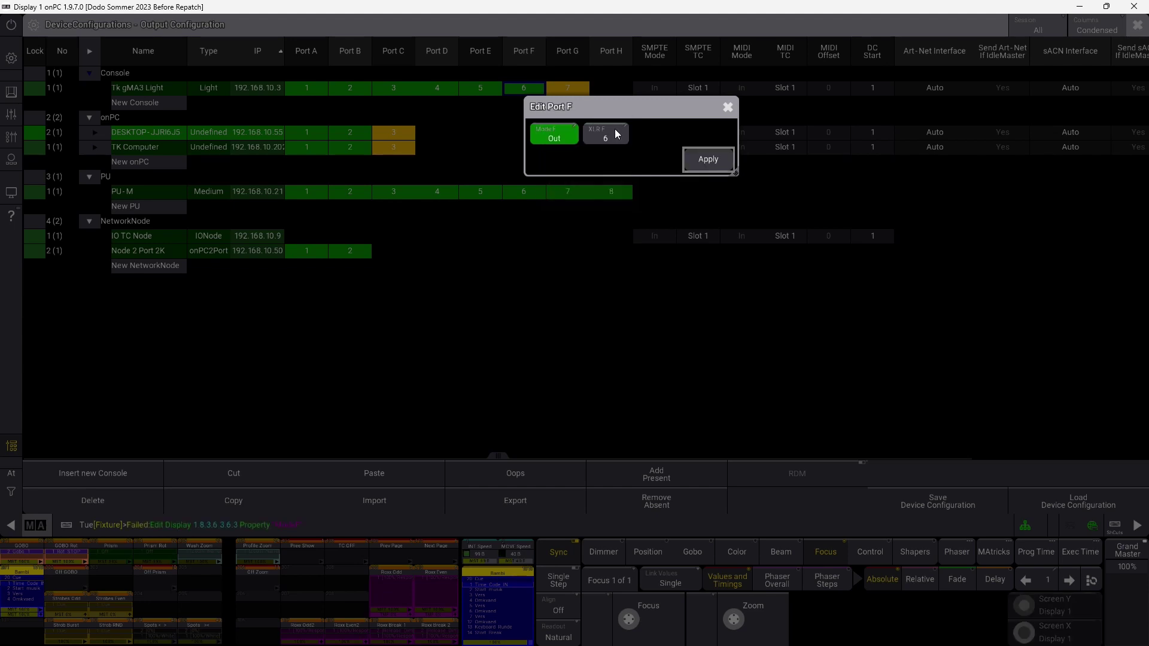
left_click(726, 109)
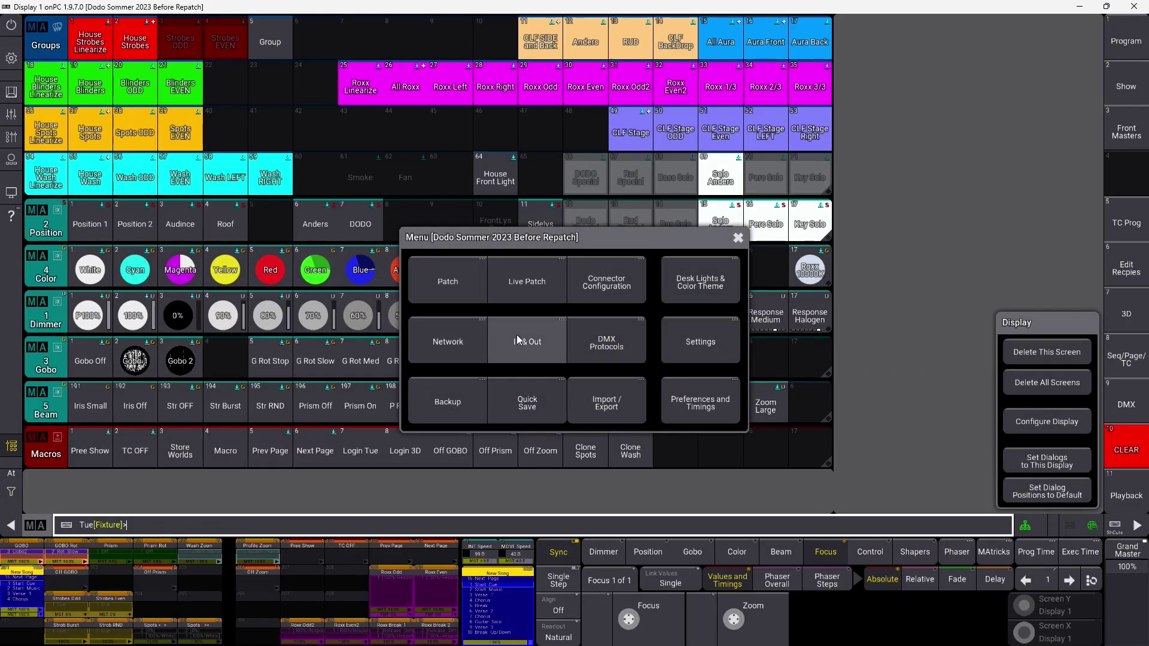
Step: Switch on incoming DMX input from the DMX Remotes tab of In & Out settings
left_click(517, 336)
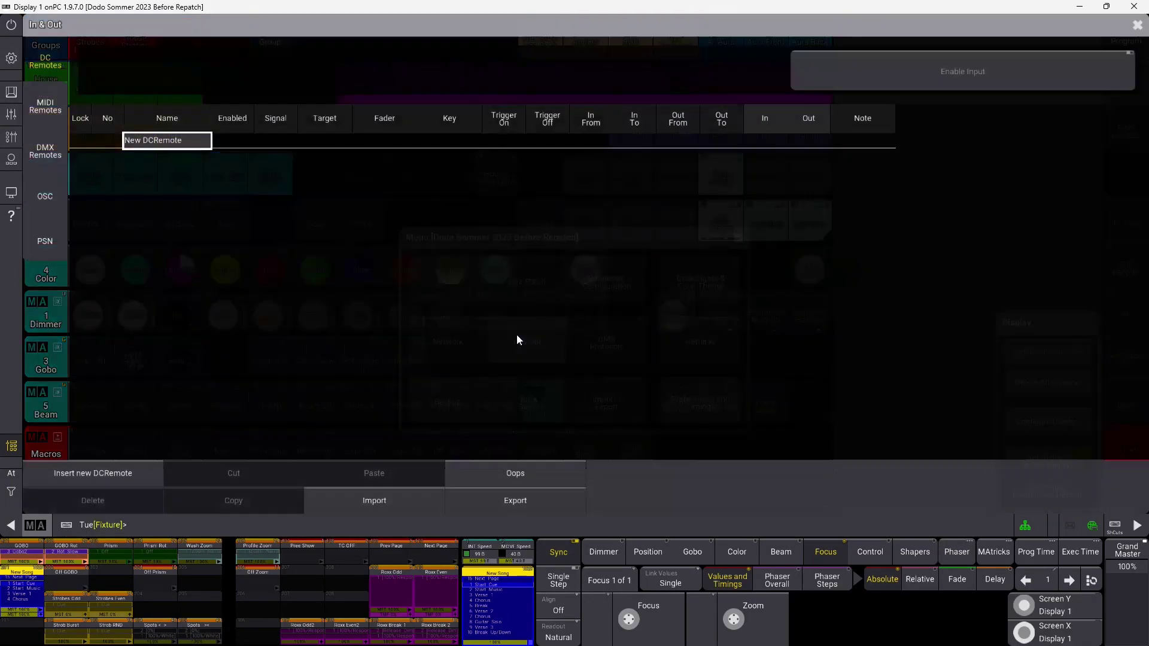
left_click(52, 157)
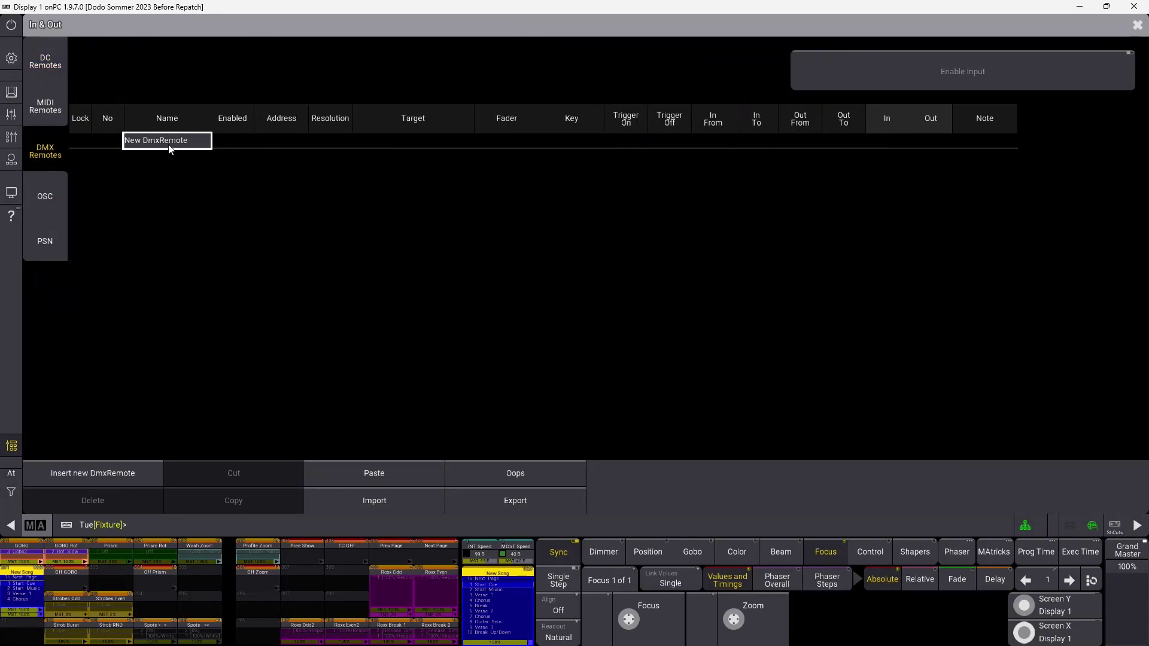
left_click(827, 74)
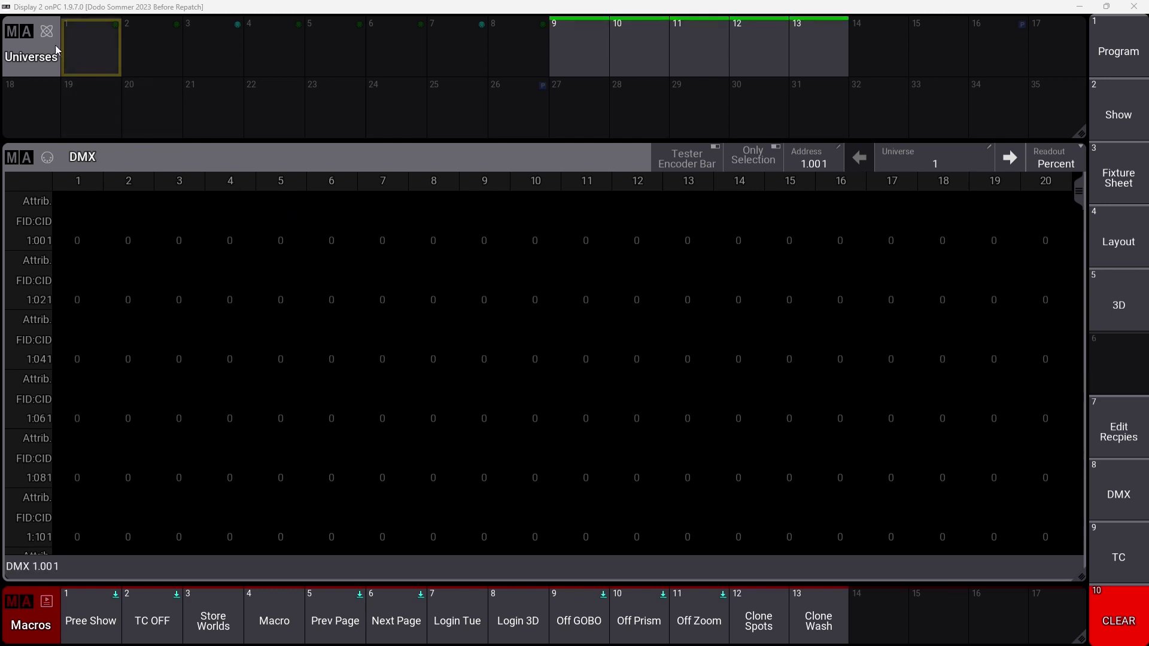
Step: Change universe 1's Merge Mode to HTP in the Edit DmxUniverse dialog
mouse_move(88, 55)
left_mouse_down()
mouse_move(148, 160)
mouse_move(42, 93)
left_mouse_up()
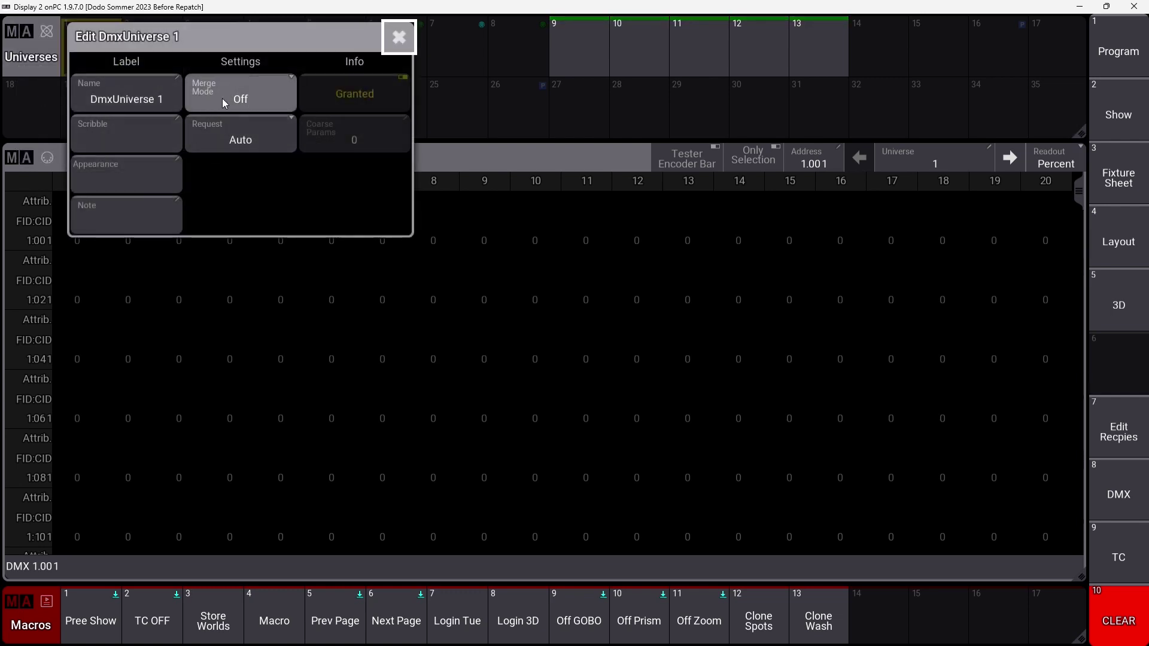
left_click(261, 98)
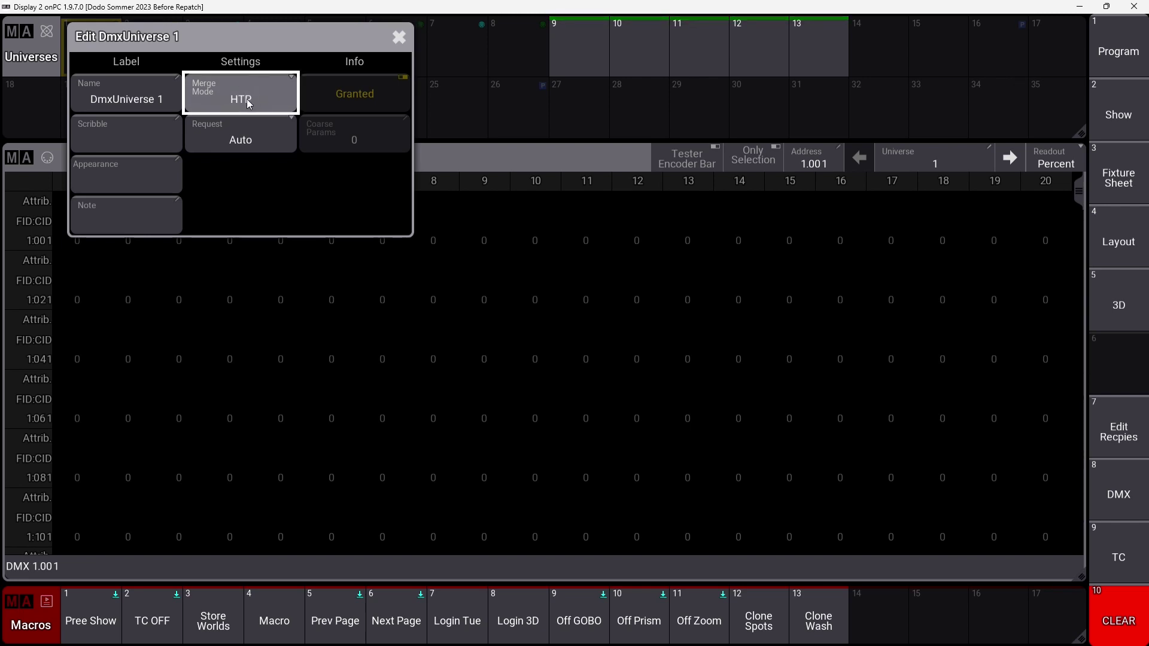
left_click(399, 37)
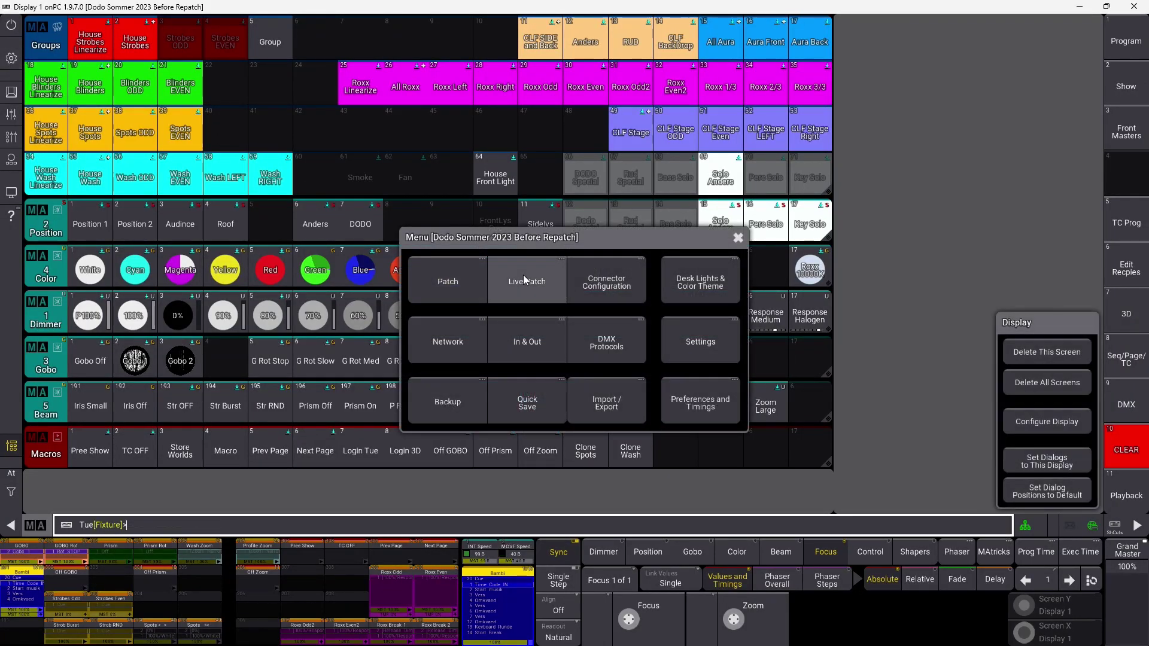
Step: Set console port G of Tk gMA3 Light to feed universe 1 and apply the change
left_click(592, 285)
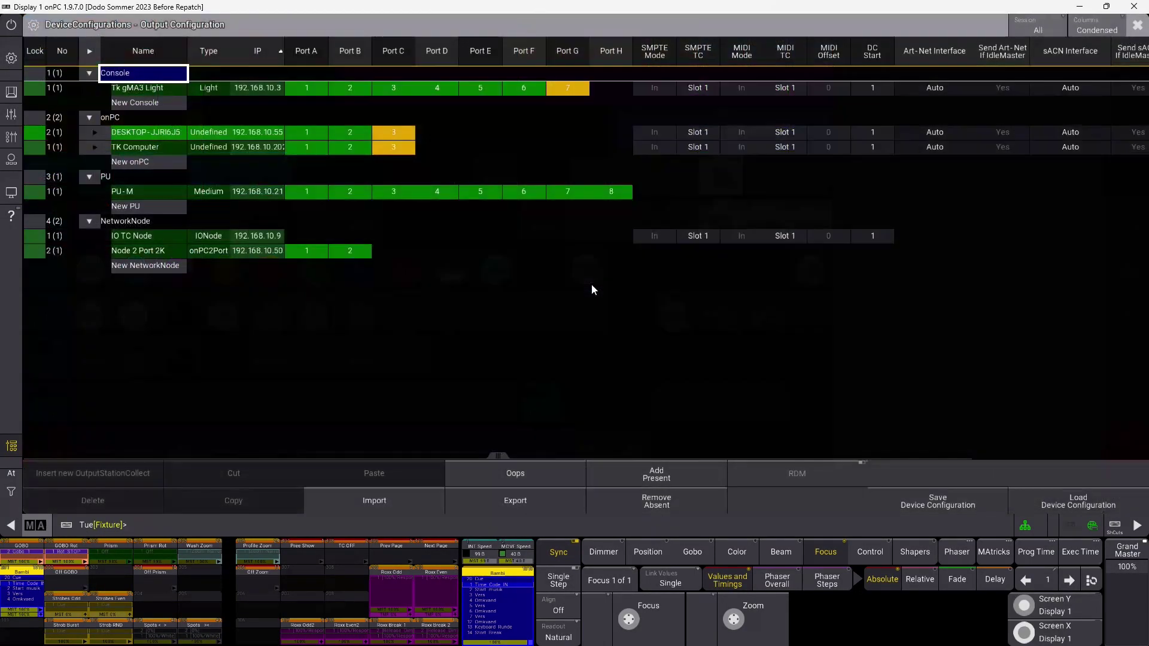
left_click(571, 91)
left_click(578, 90)
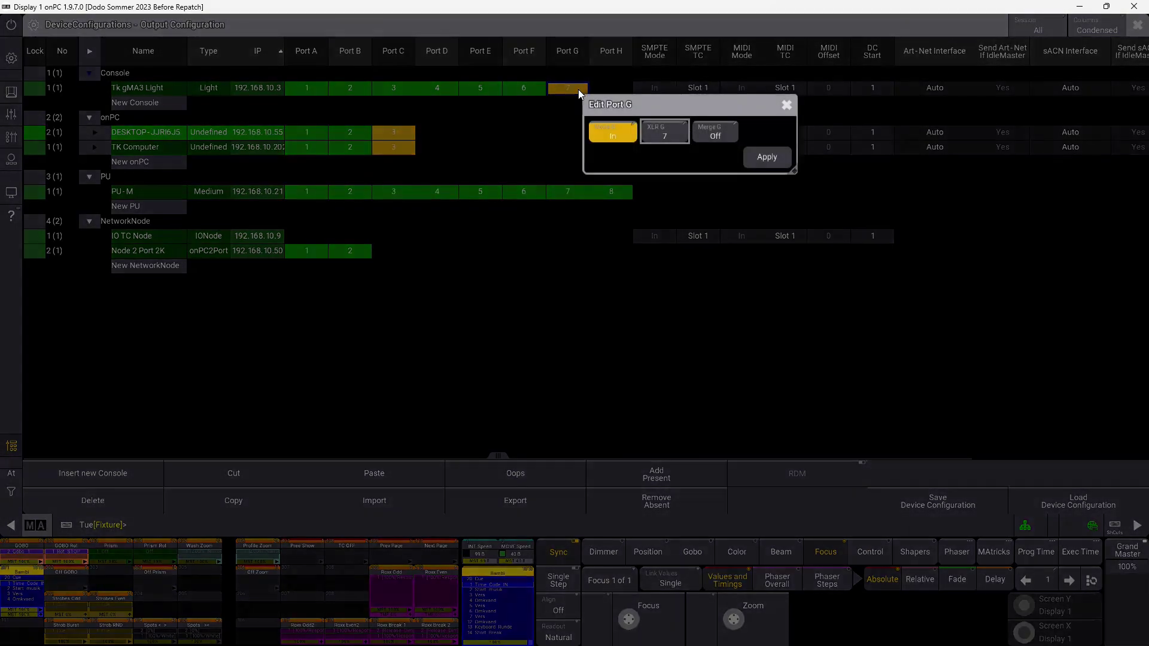
left_click(668, 136)
left_click(674, 258)
left_click(749, 331)
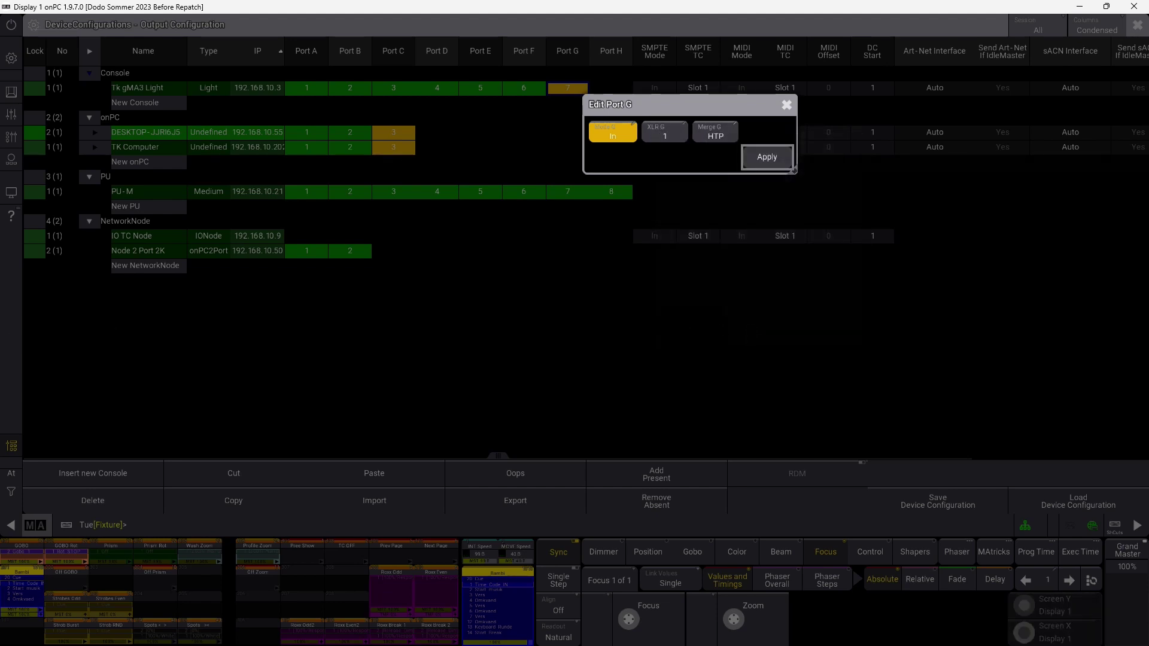
left_click(763, 159)
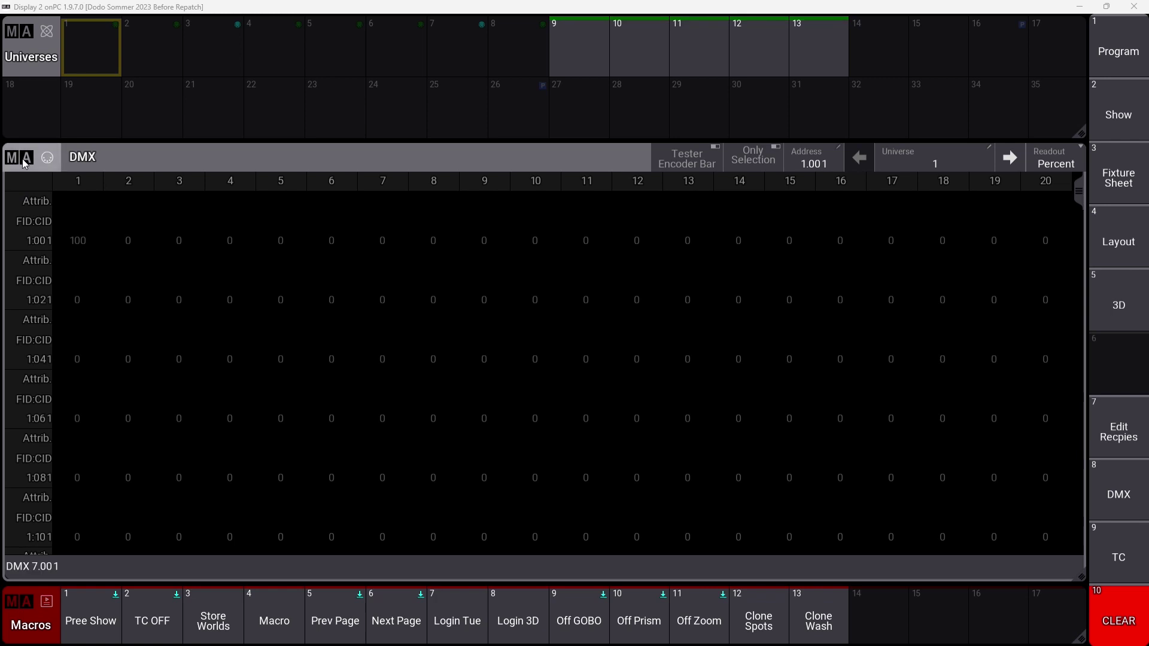
Step: Switch the DMX sheet readout to Decimal values
left_click(1054, 164)
left_click(1075, 224)
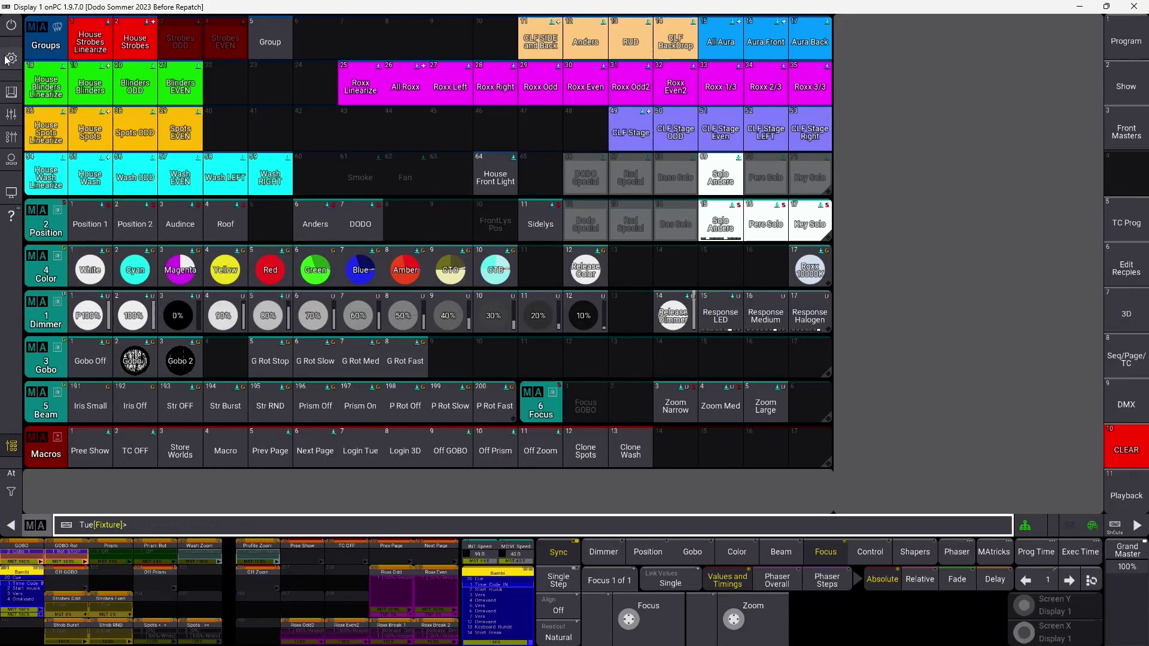
Step: Browse the In & Out remote tabs, then enable DMX input on the DMX Remotes list
left_click(8, 58)
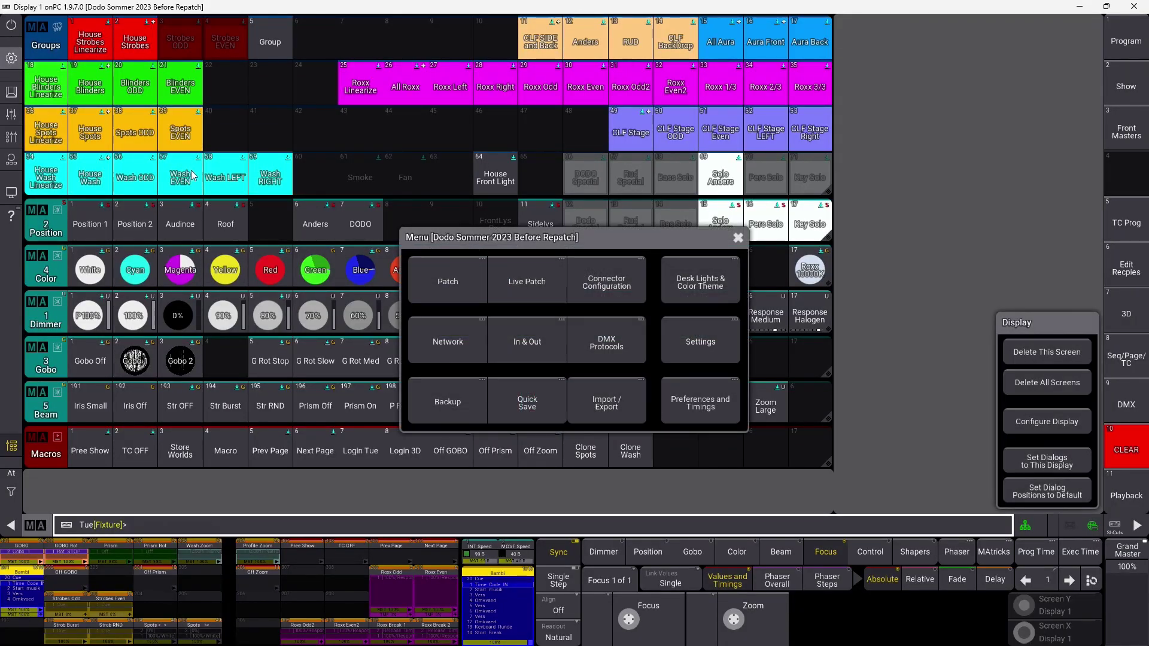
left_click(527, 353)
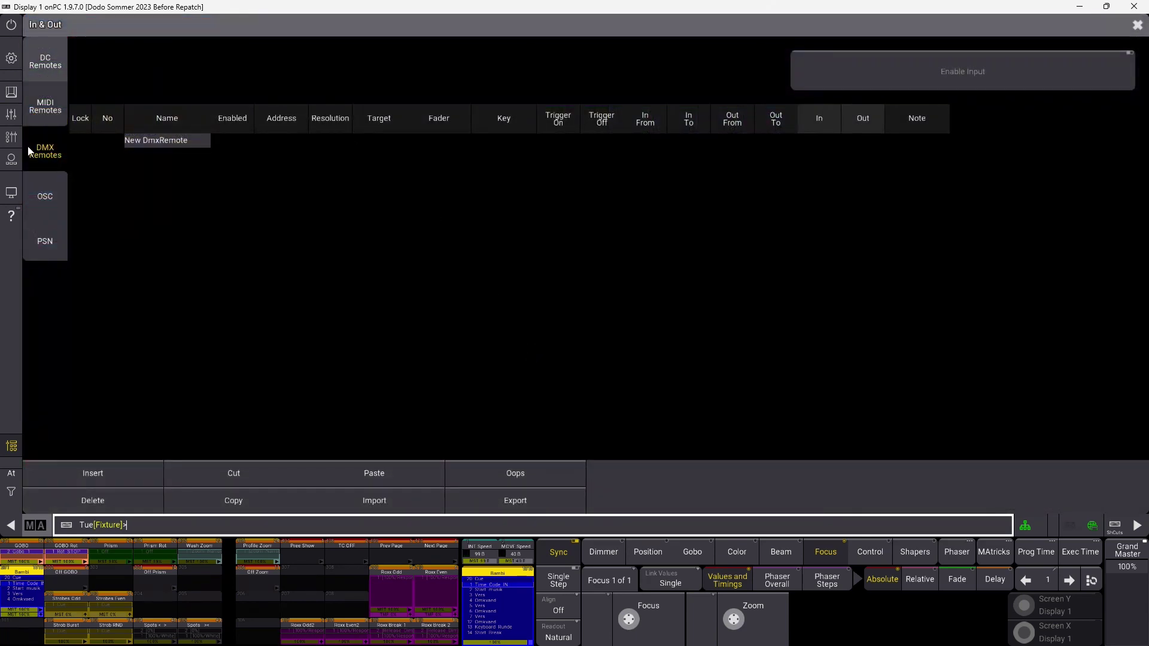
left_click(56, 61)
left_click(48, 106)
left_click(51, 151)
left_click(56, 195)
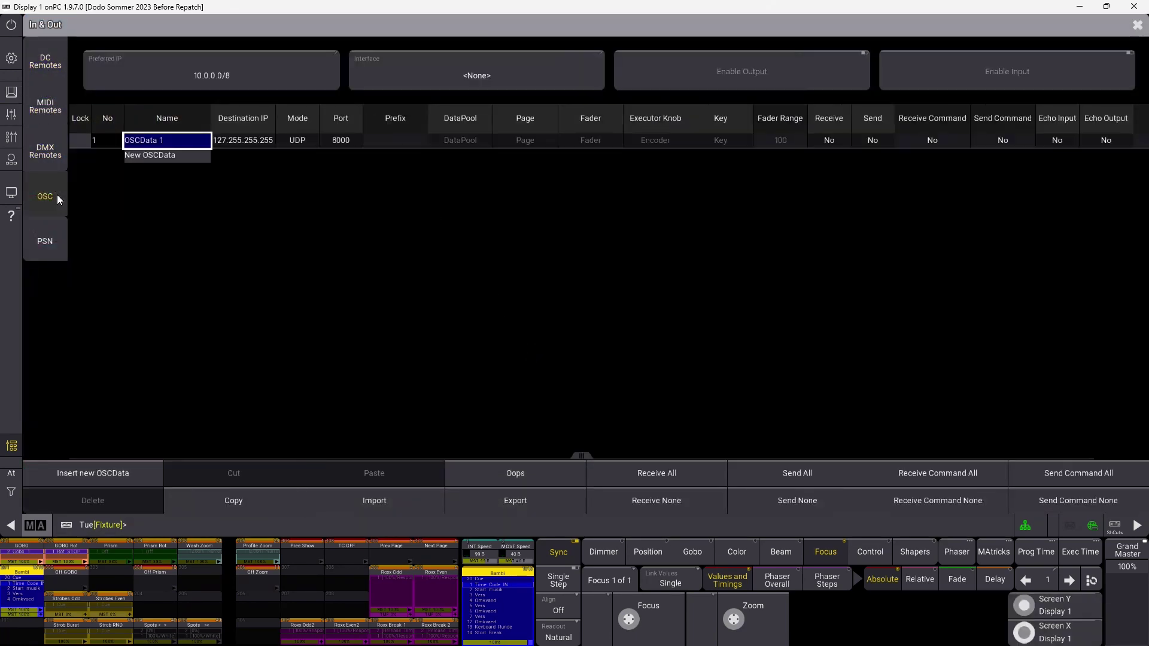
left_click(53, 242)
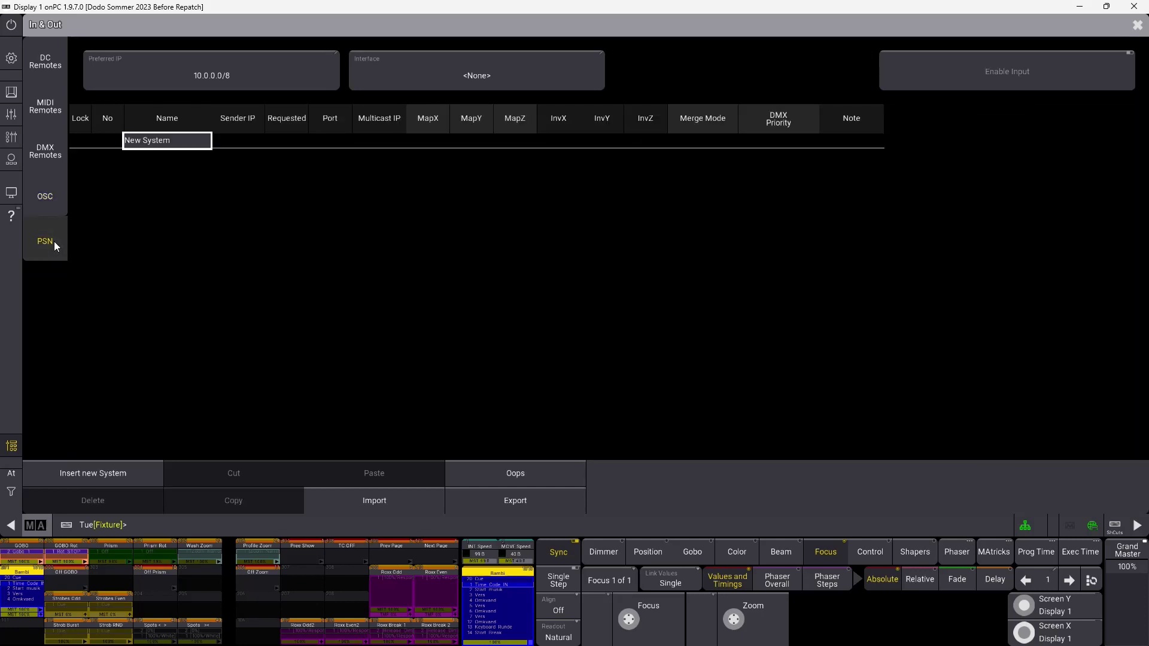
left_click(51, 150)
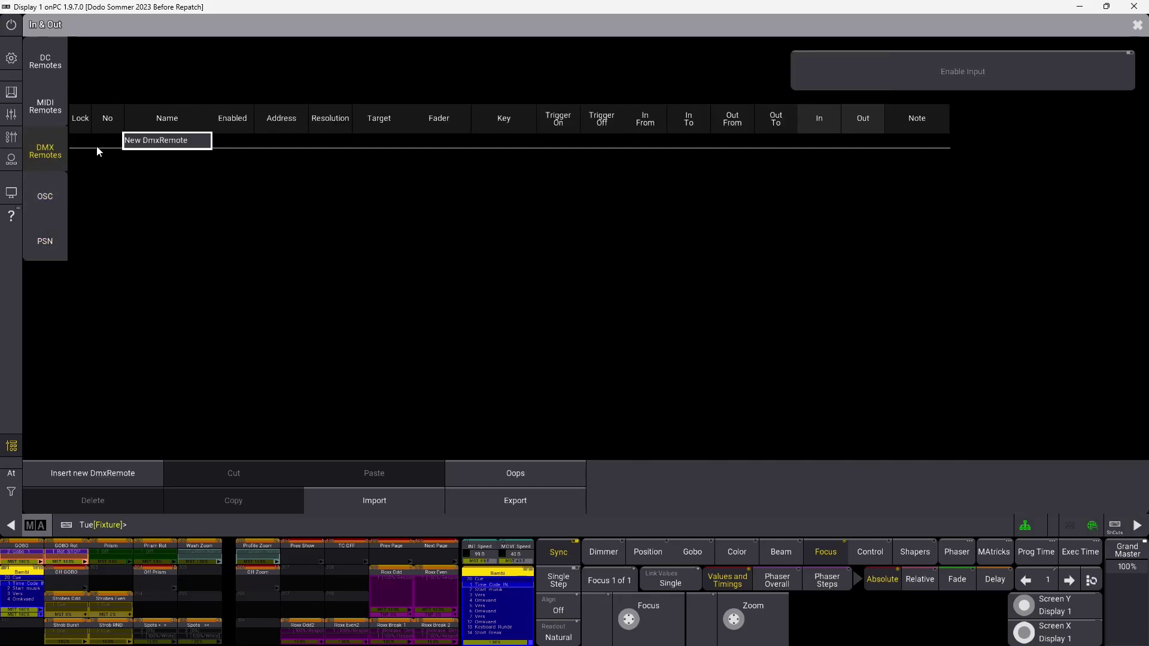
left_click(1003, 76)
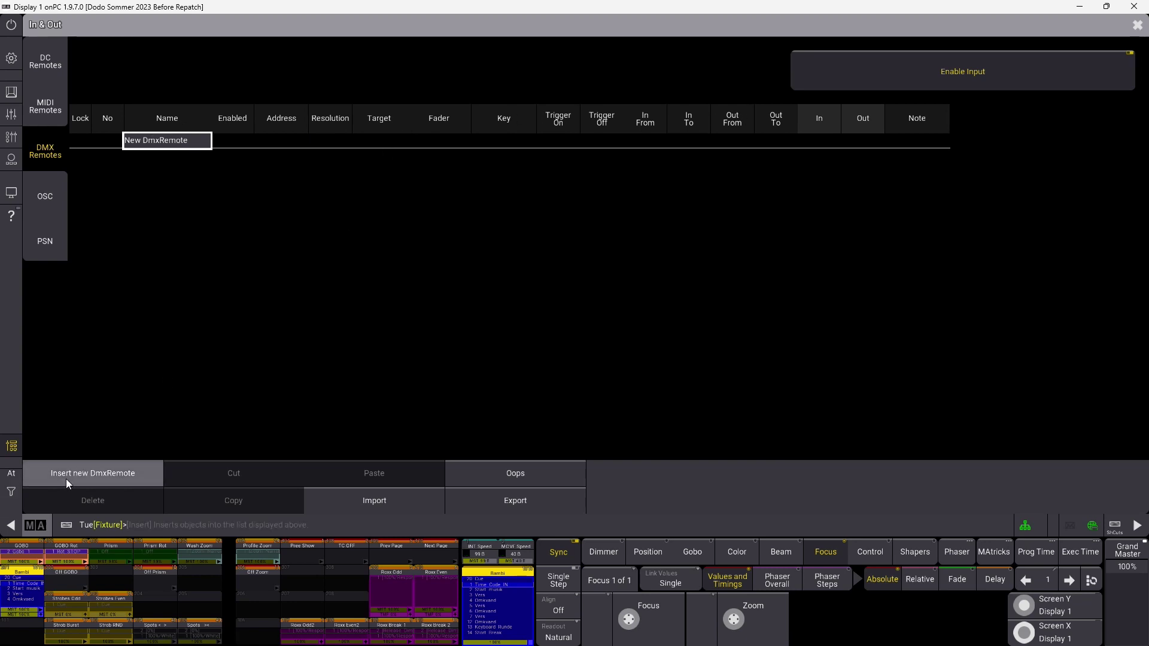
Step: Insert DmxRemote 1 and set its DMX address to 1.1
left_click(142, 475)
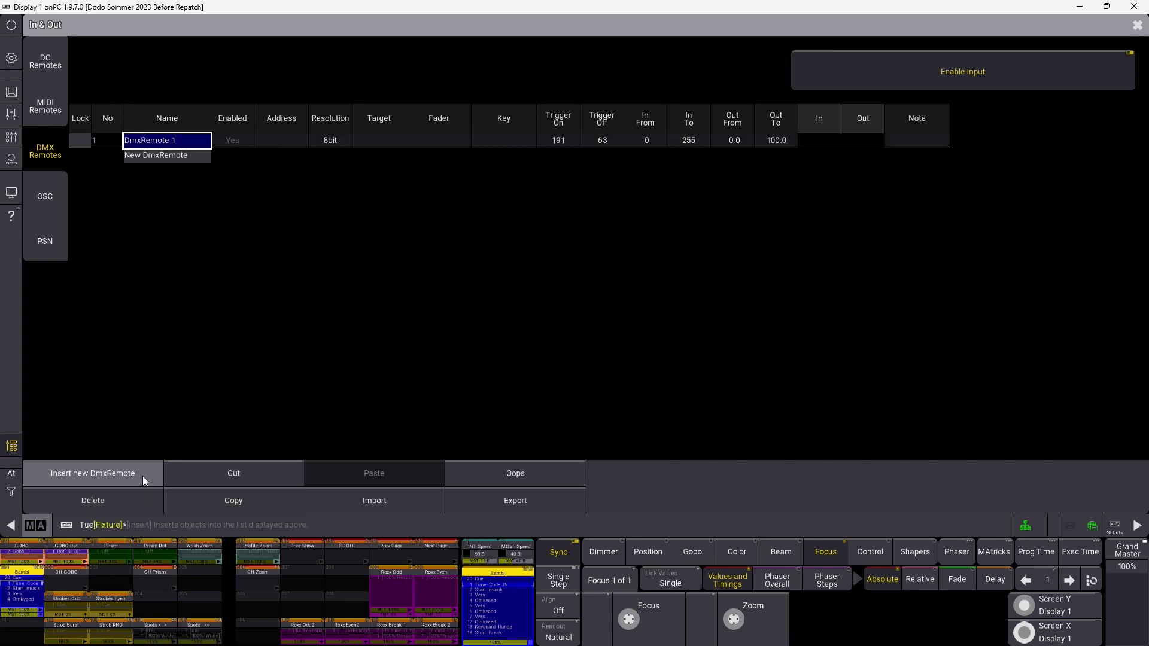
left_click(233, 141)
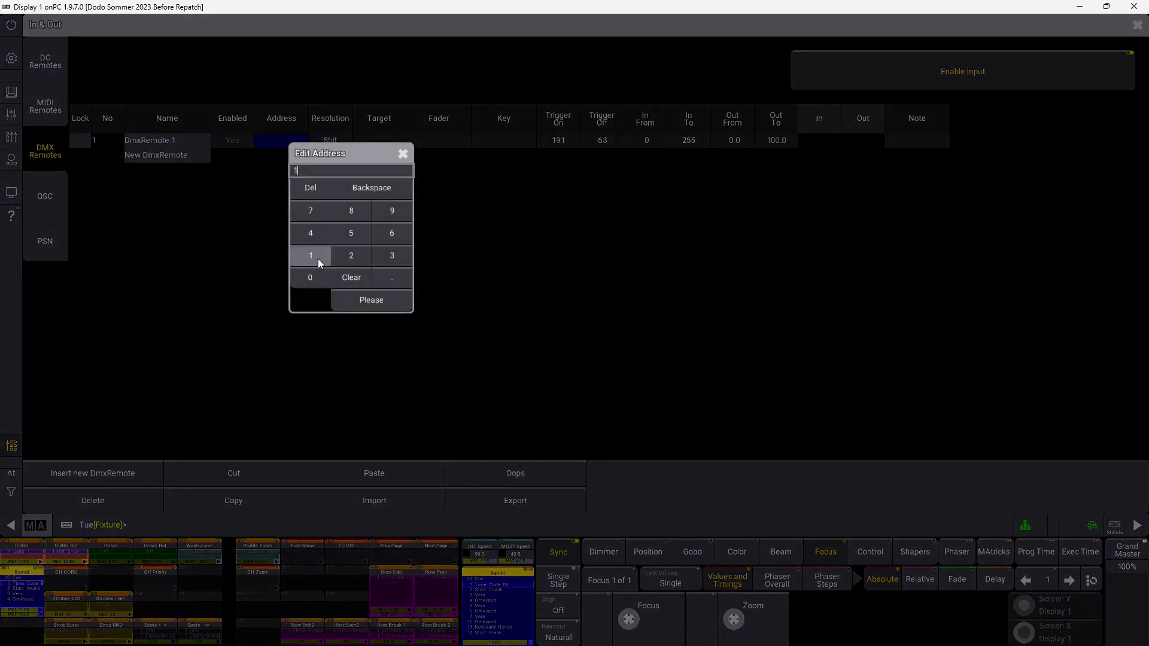
left_click(393, 277)
left_click(321, 255)
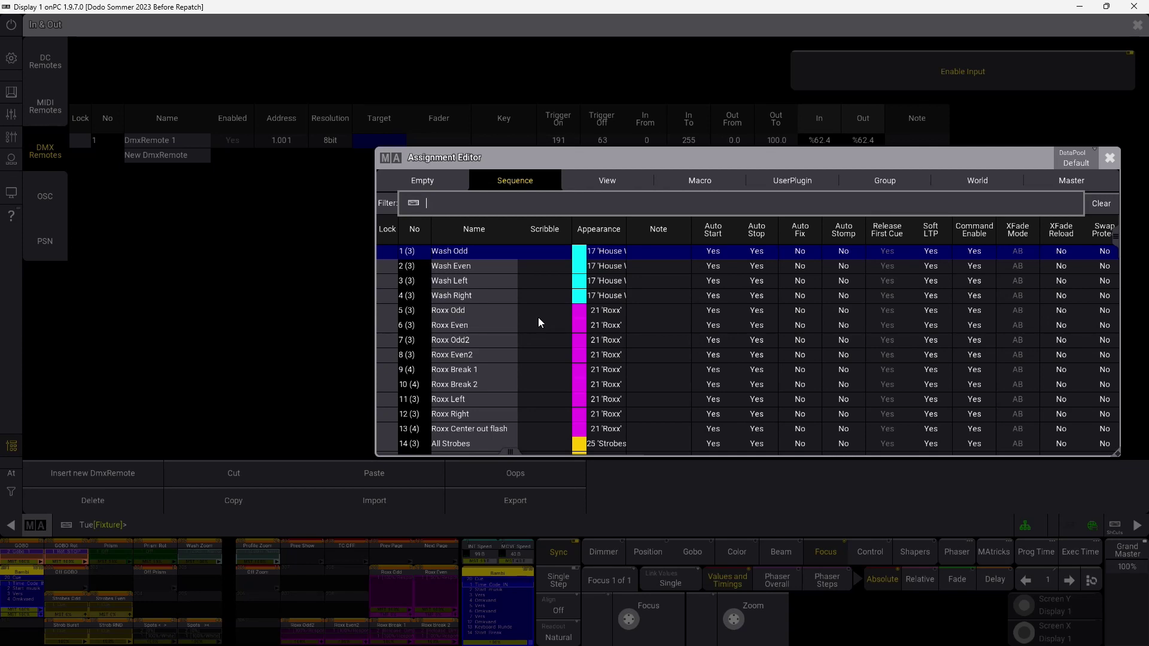
Step: Assign Sequence 25 'Blind ODD' as DmxRemote 1's target and widen the Target column
key("Down")
key("Down")
key("Down")
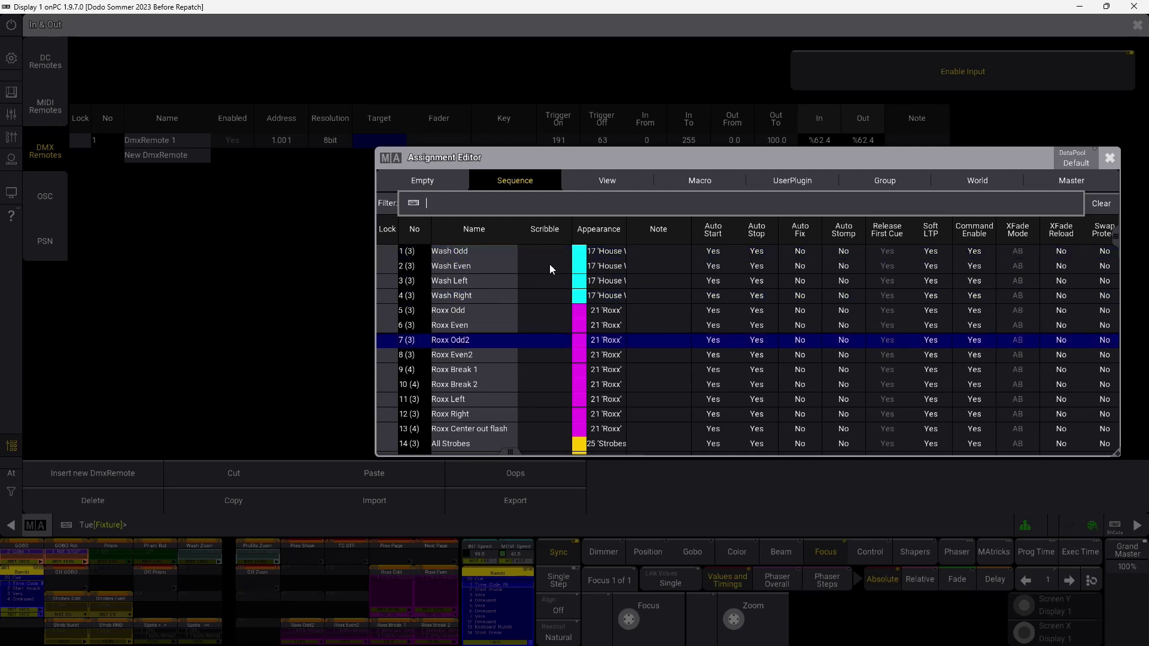
key("Down")
key("Down")
key("Down")
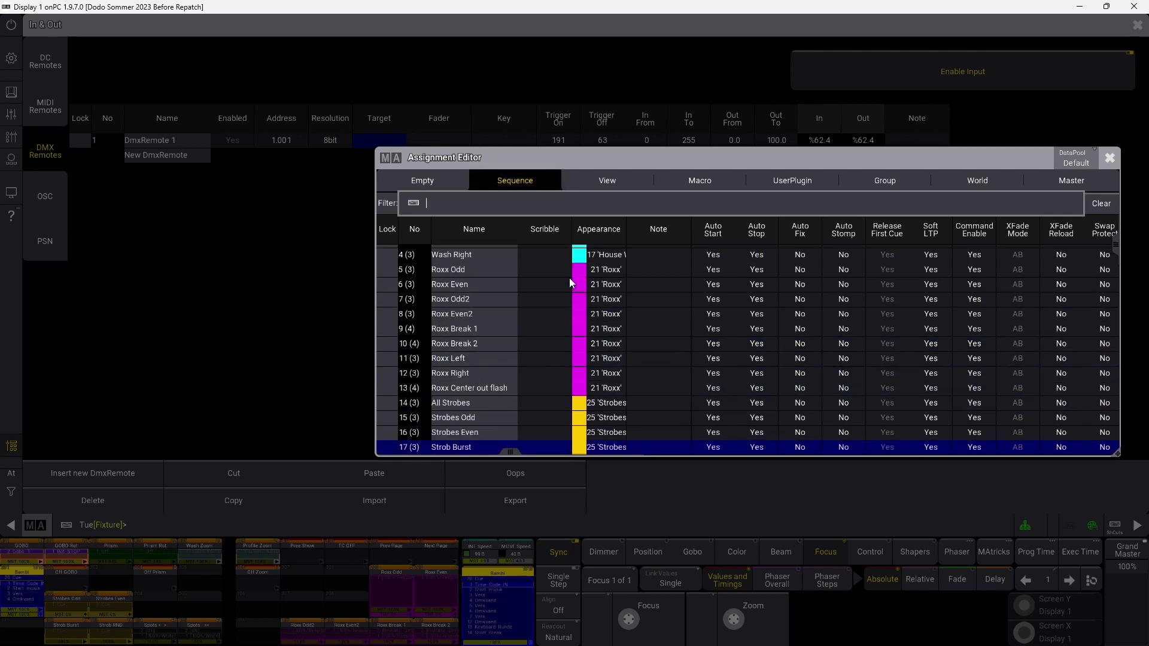
key("Down")
key("Down")
key("Down")
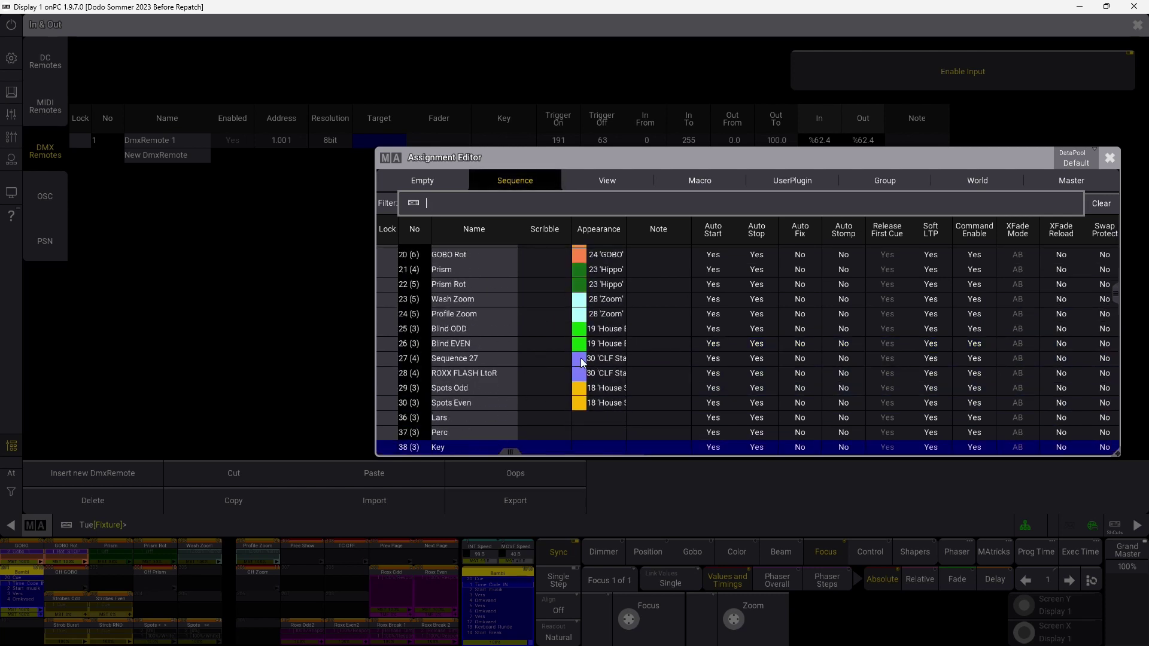
key("Return")
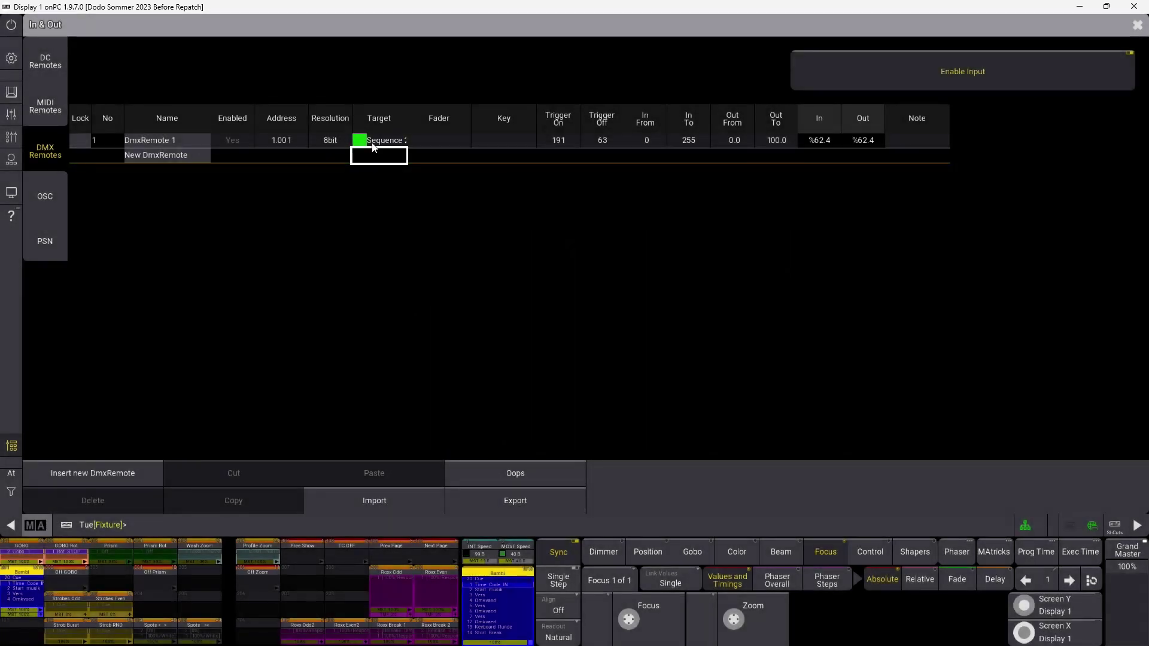
left_click_drag(414, 118, 481, 124)
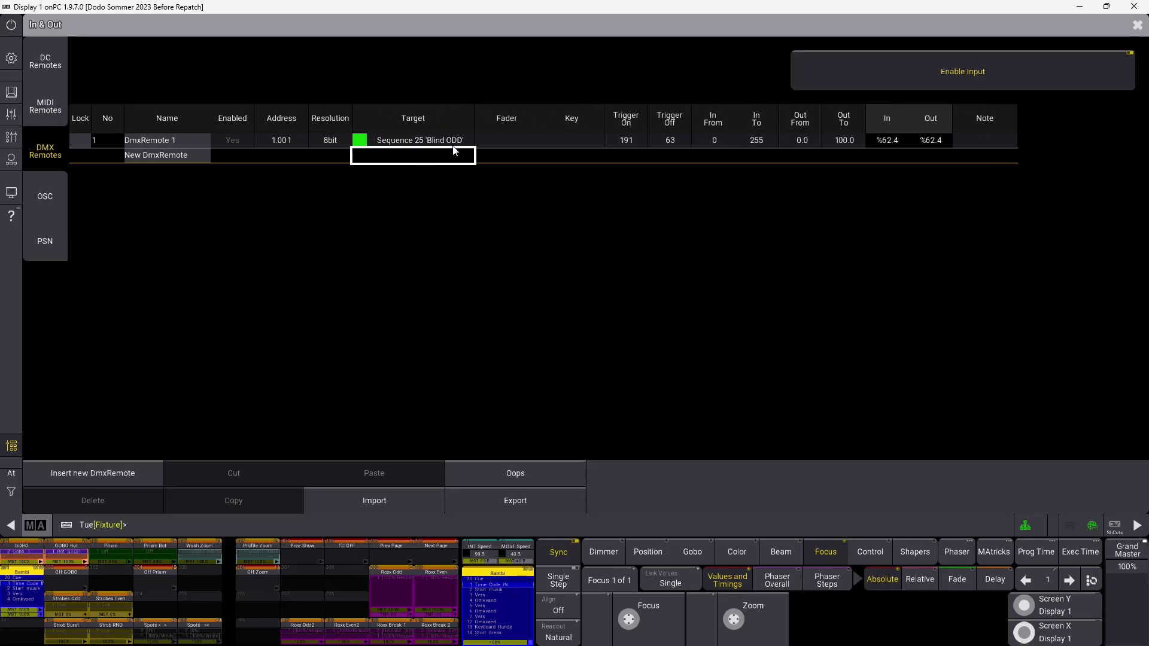
Step: Set DmxRemote 1's fader to Master
left_click(508, 138)
left_click(508, 139)
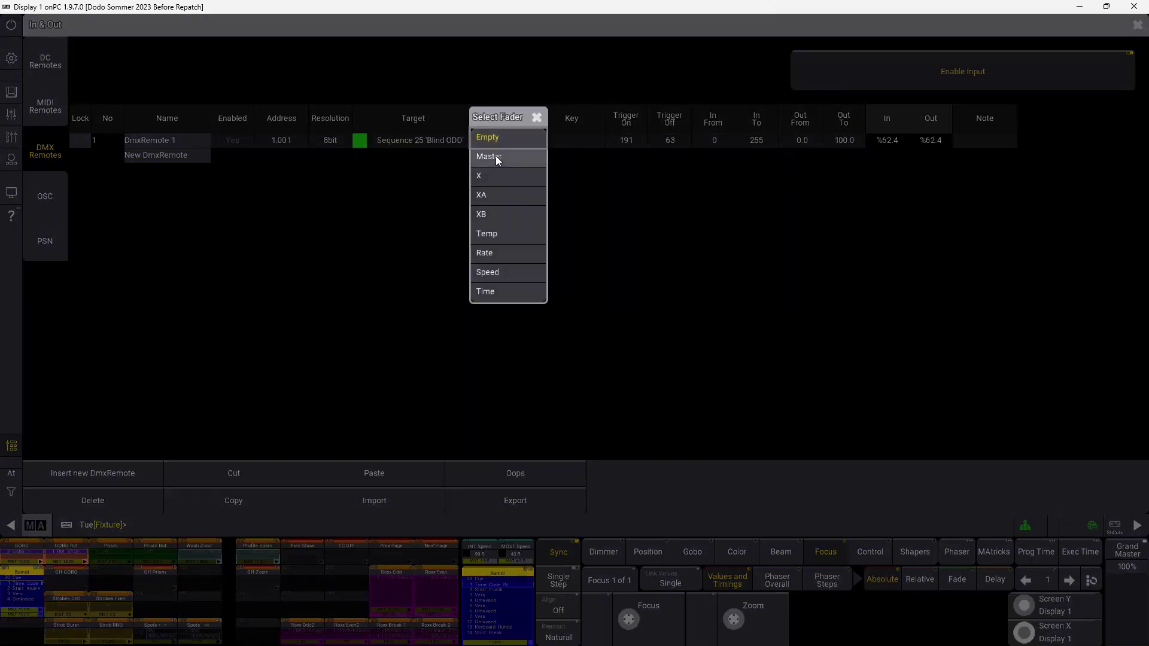
left_click(496, 156)
Step: Set DmxRemote 1's Trigger On to 0 and Trigger Off to 255
left_click(621, 141)
left_click(621, 141)
left_click(652, 309)
left_click(723, 332)
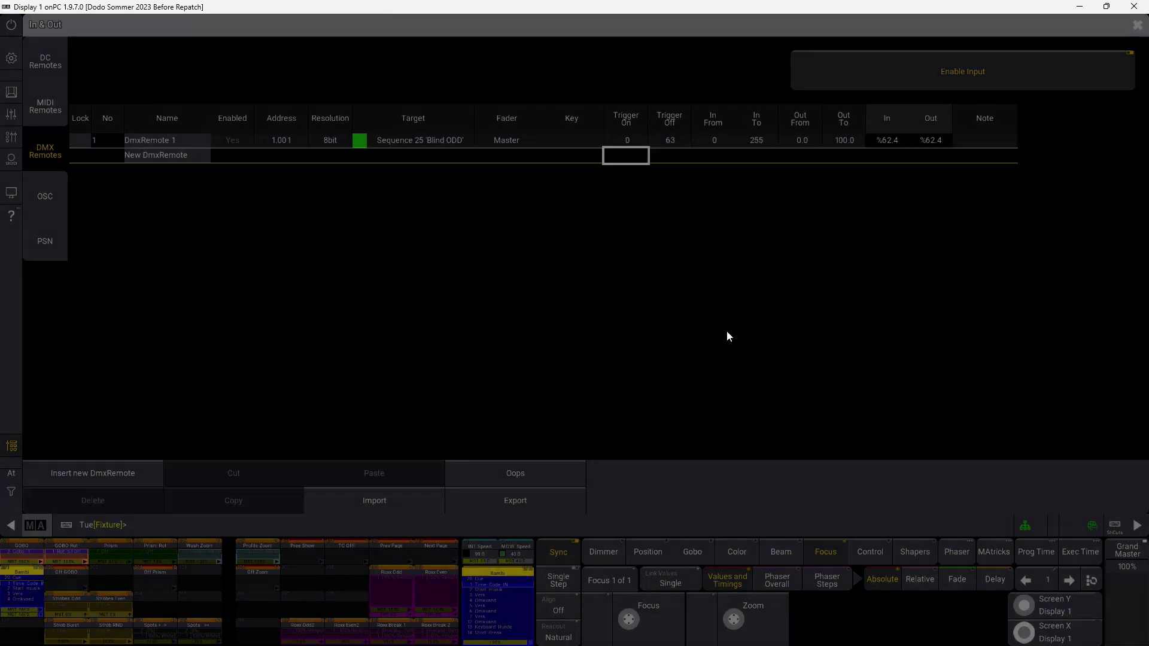
left_click(669, 141)
left_click(669, 141)
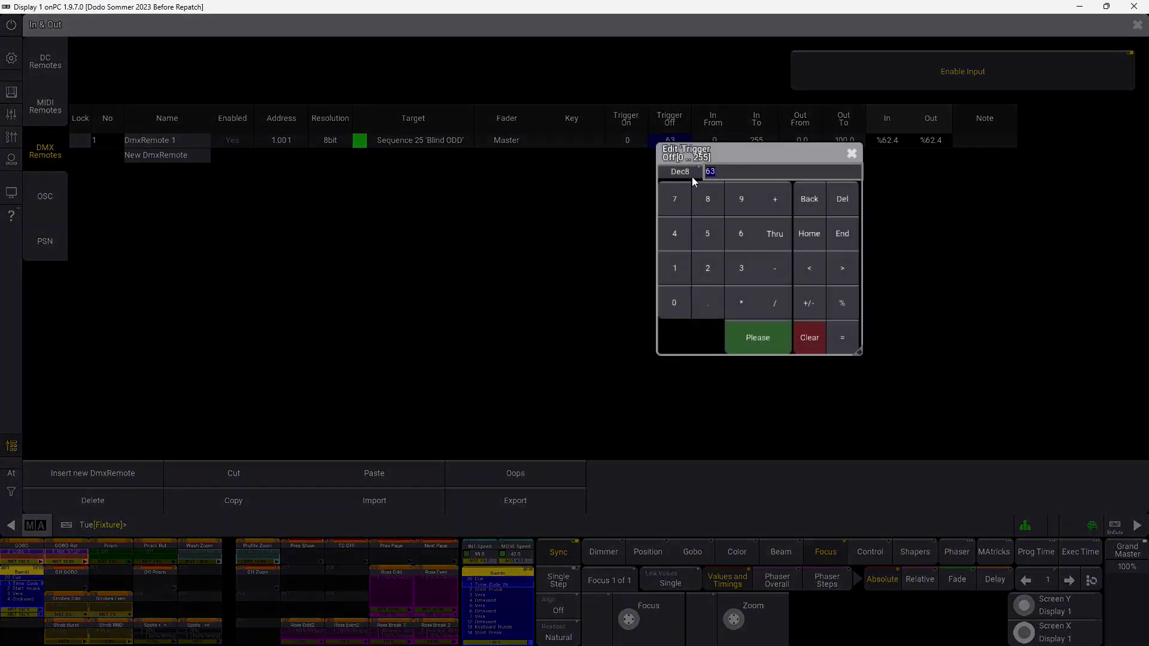
left_click(712, 265)
double_click(711, 225)
left_click(763, 336)
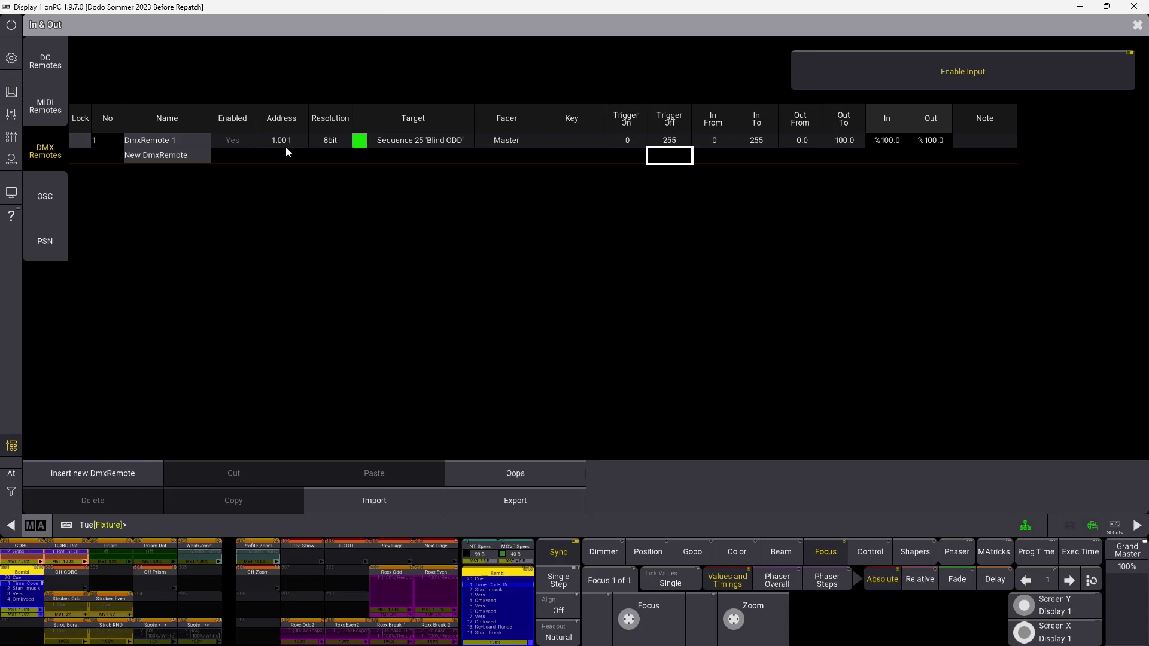
Step: Duplicate DmxRemote 1 with Ctrl+C / Ctrl+V to create DmxRemote 2
left_click(289, 145)
key("ctrl+c")
key("ctrl+v")
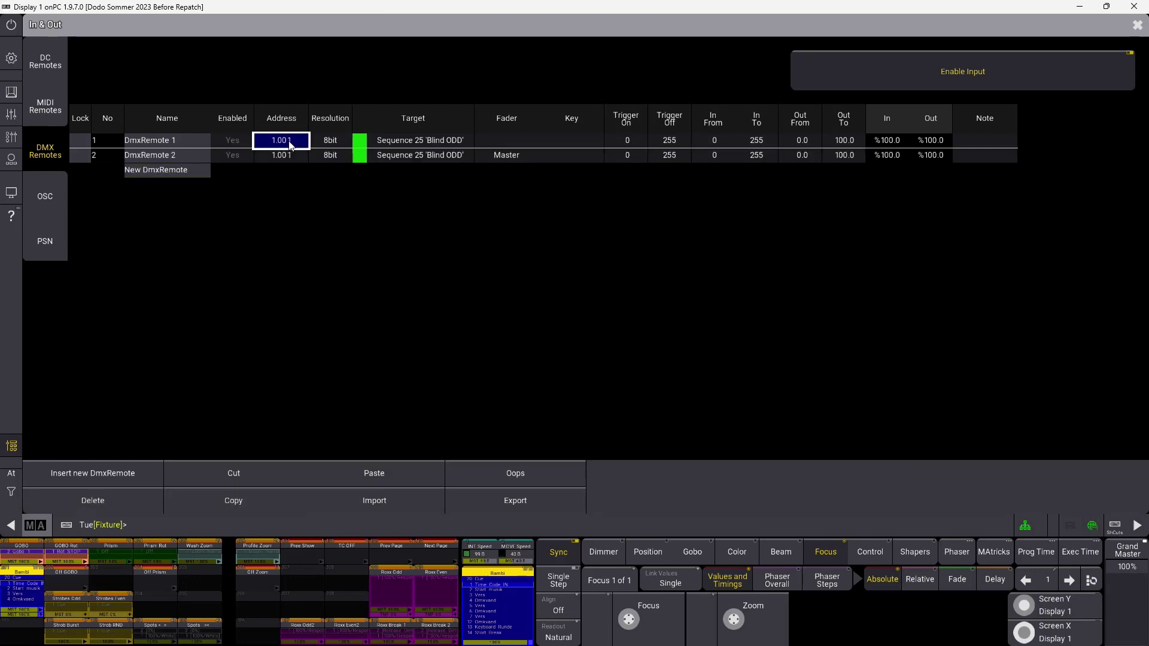
Step: Retarget DmxRemote 2 to Sequence 26 'Blind EVEN' on the Master fader
double_click(395, 159)
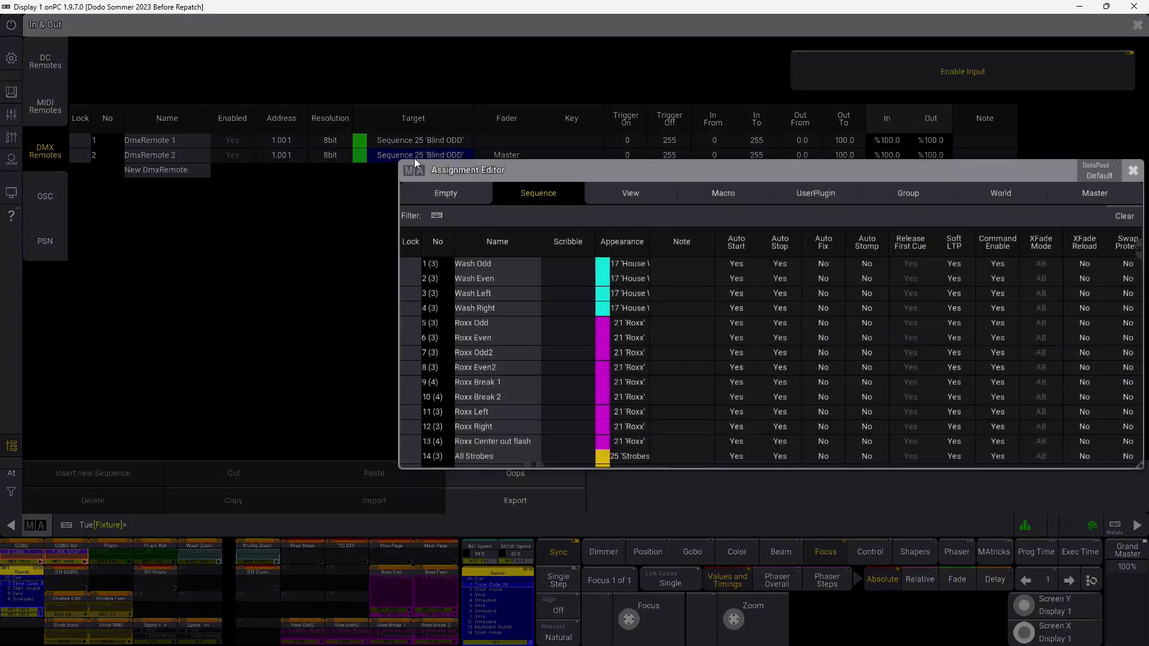
scroll(619, 388, "down", 5)
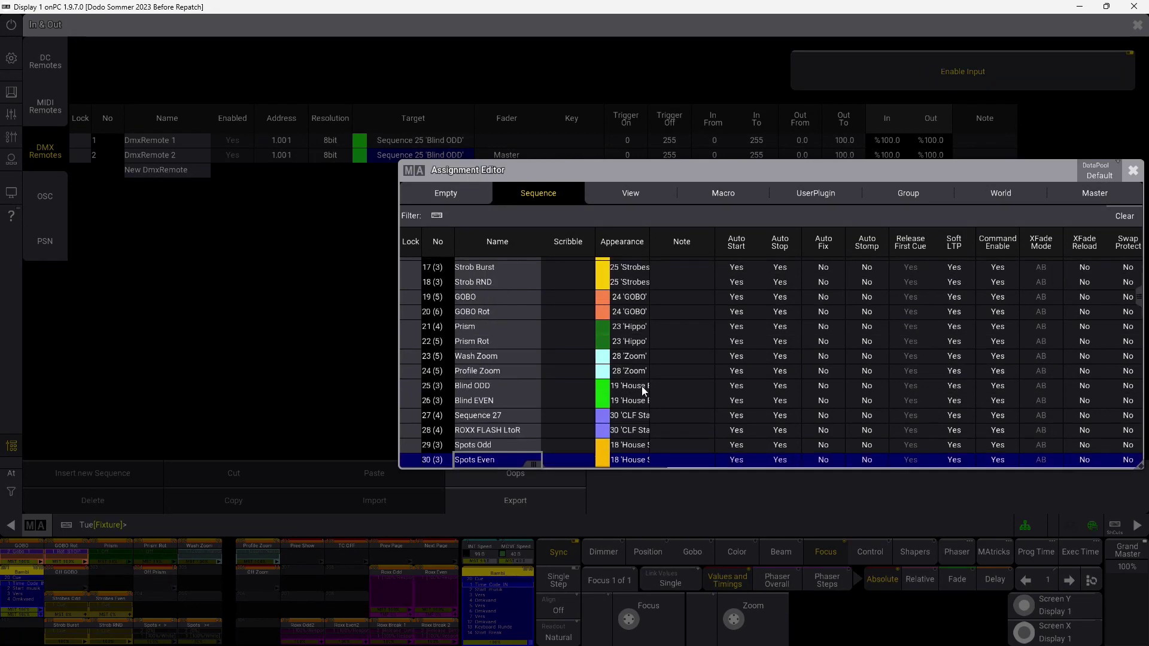
left_click(532, 401)
double_click(502, 155)
left_click(505, 163)
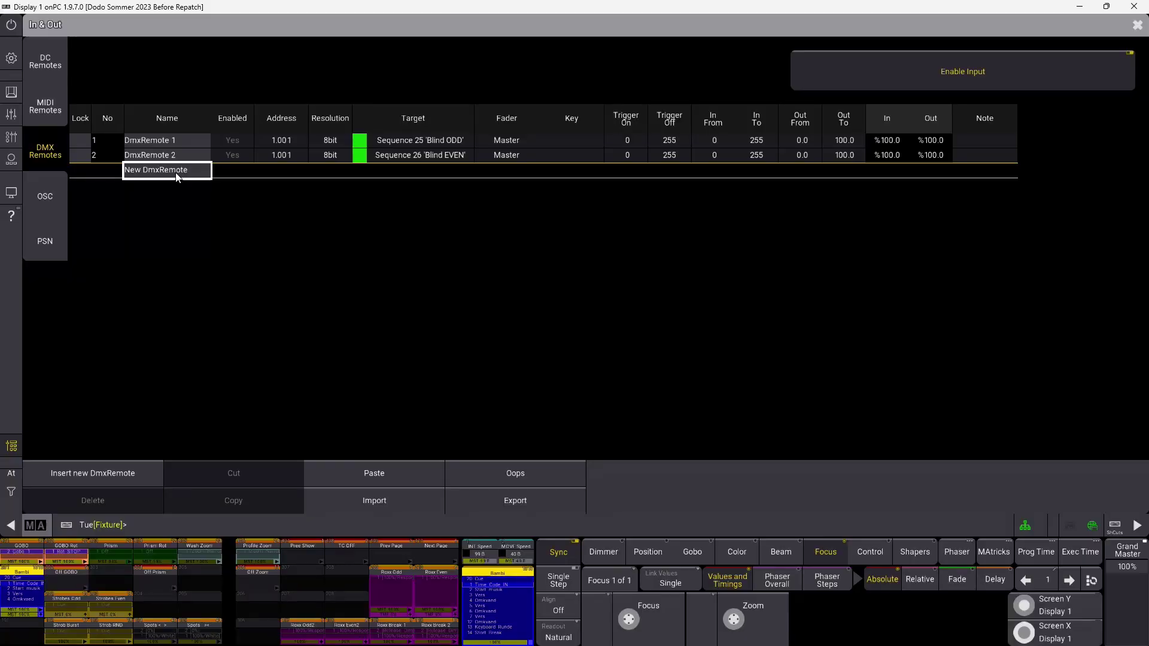
Step: Create a new DmxRemote 3 and set its DMX address to 1.002
left_click(177, 174)
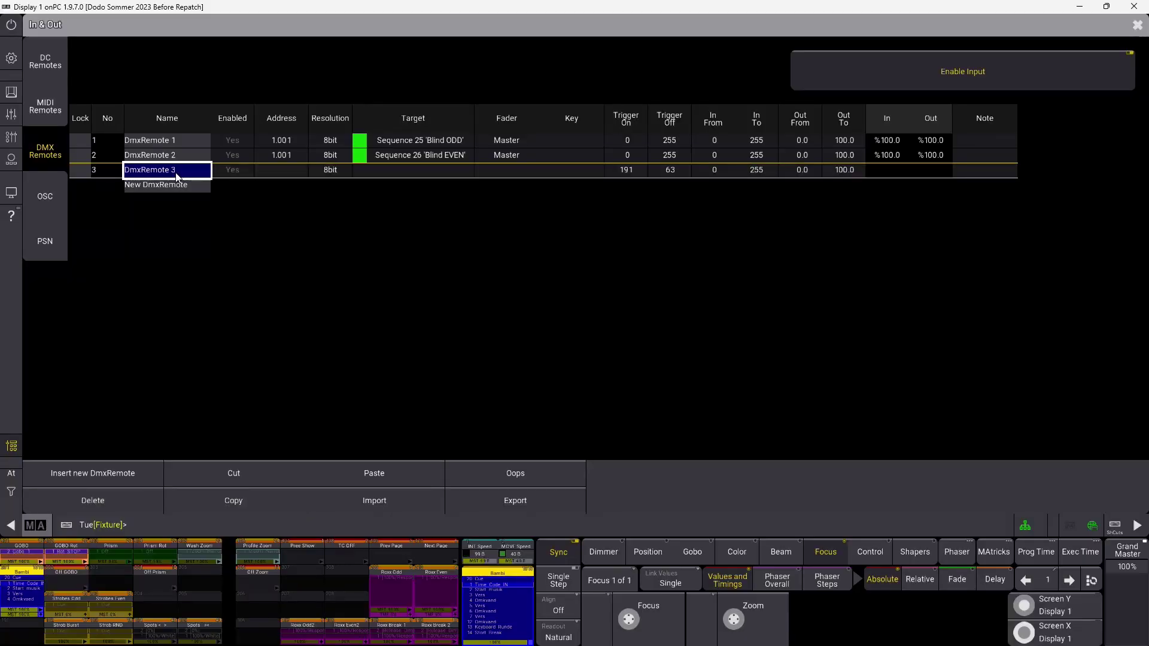
left_click(284, 173)
left_click(285, 174)
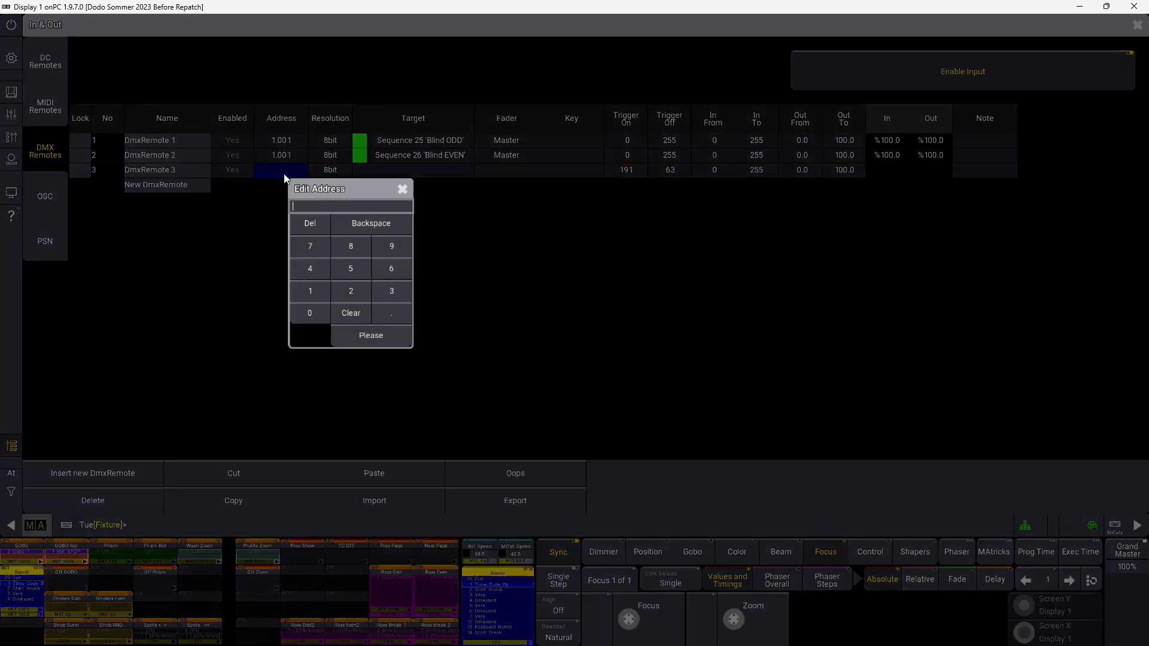
type("1.")
left_click(354, 292)
left_click(372, 333)
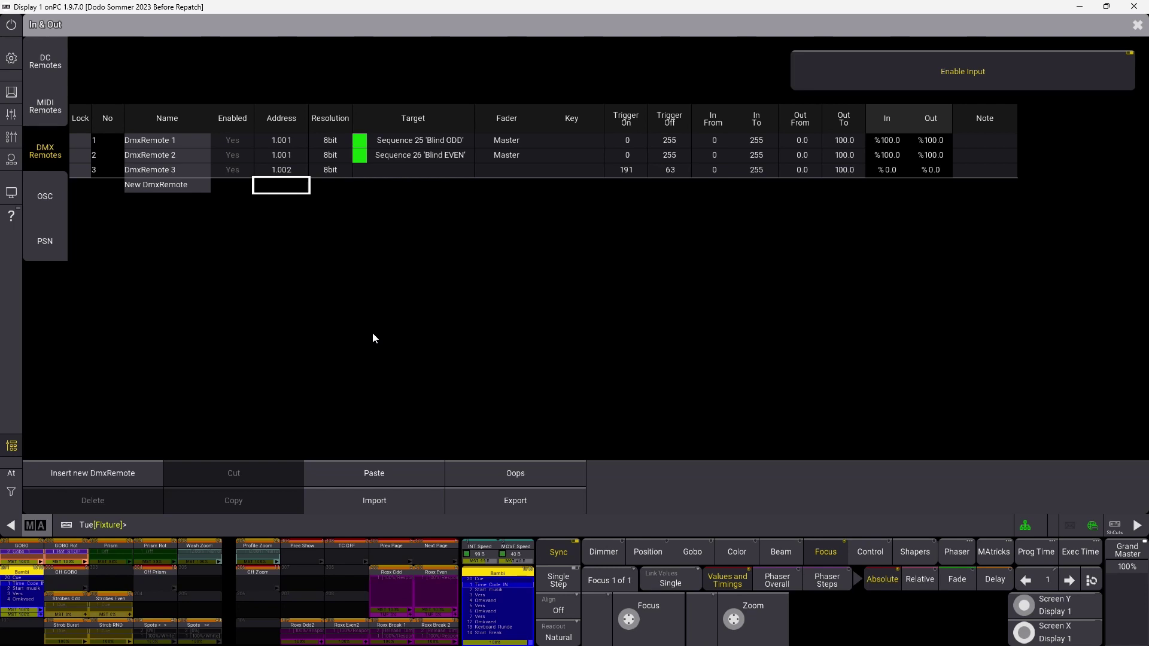
Step: Target DmxRemote 3 at song Sequence 1010 'Bambi'
left_click(401, 171)
left_click(400, 171)
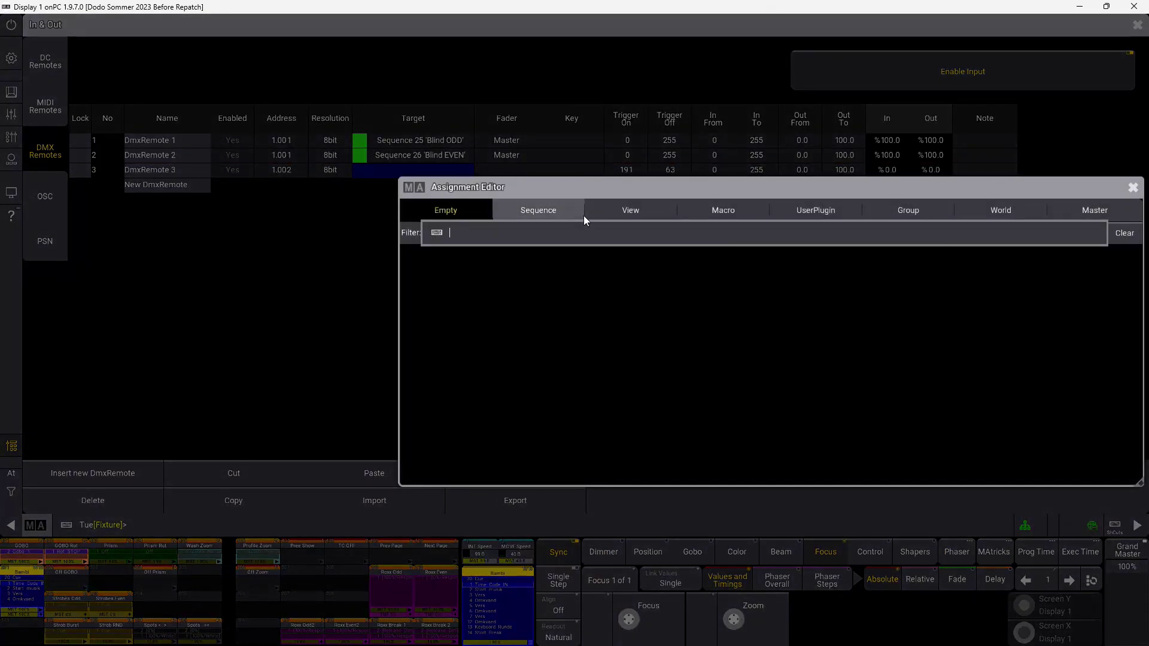
left_click(566, 208)
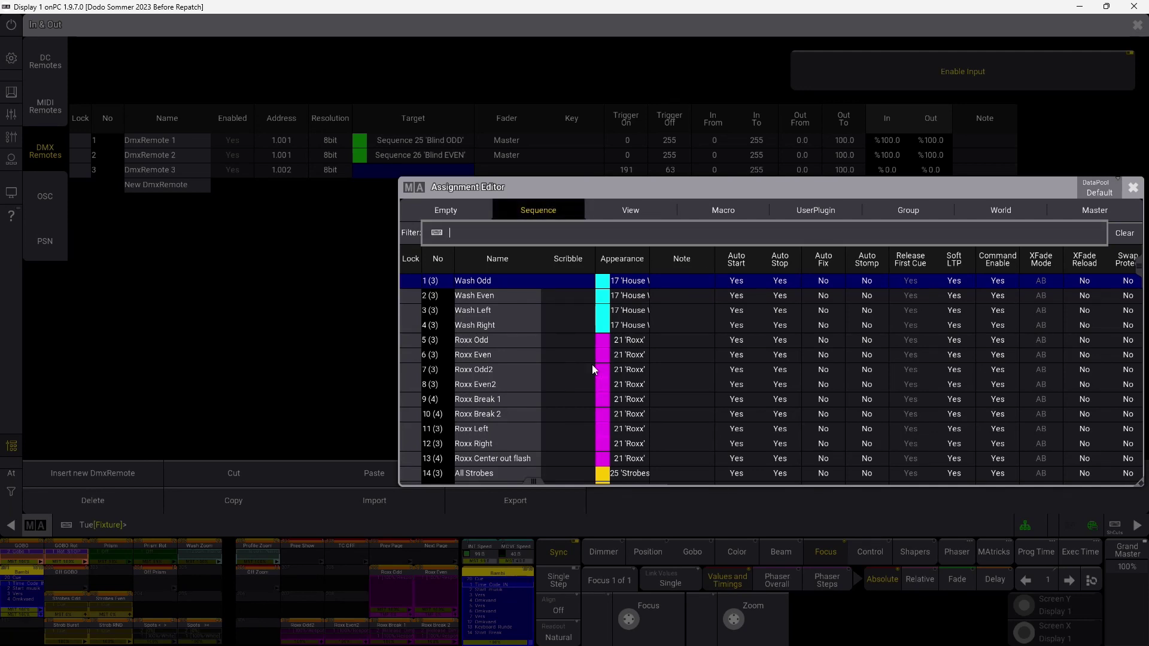
scroll(590, 364, "down", 20)
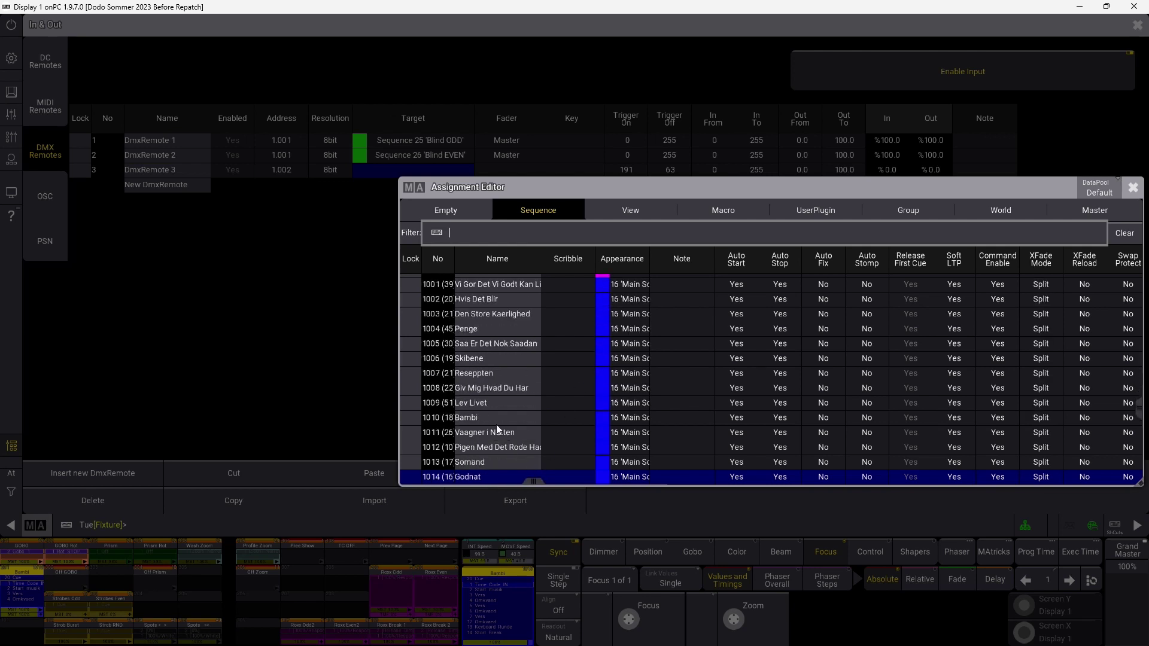
left_click(494, 418)
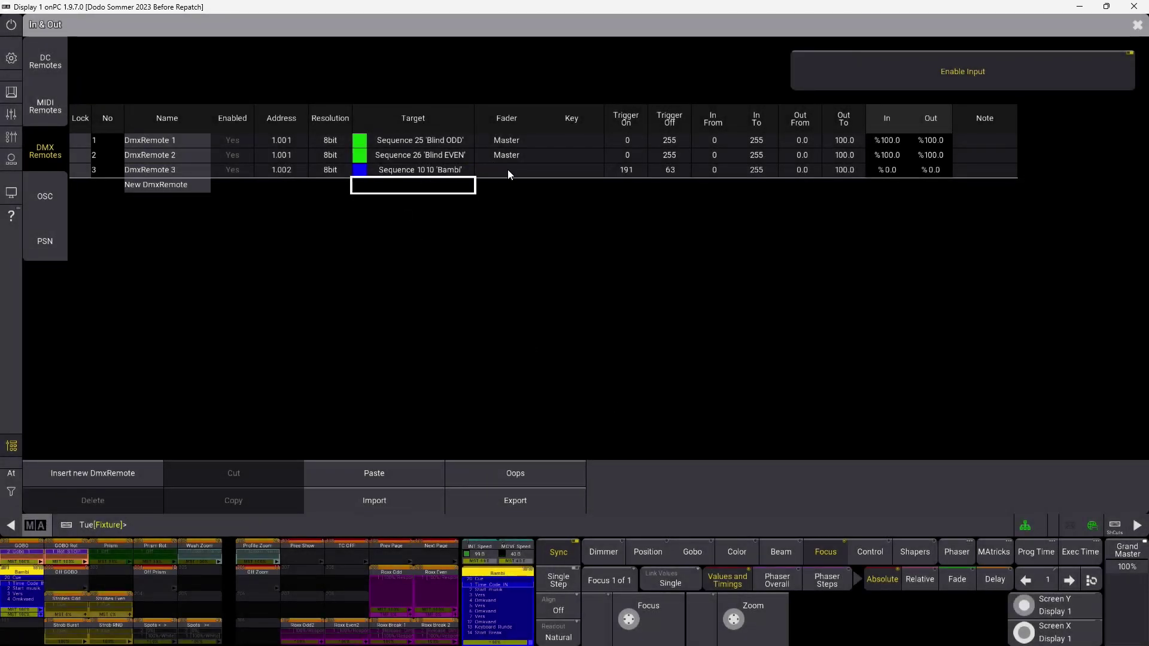
left_click(508, 171)
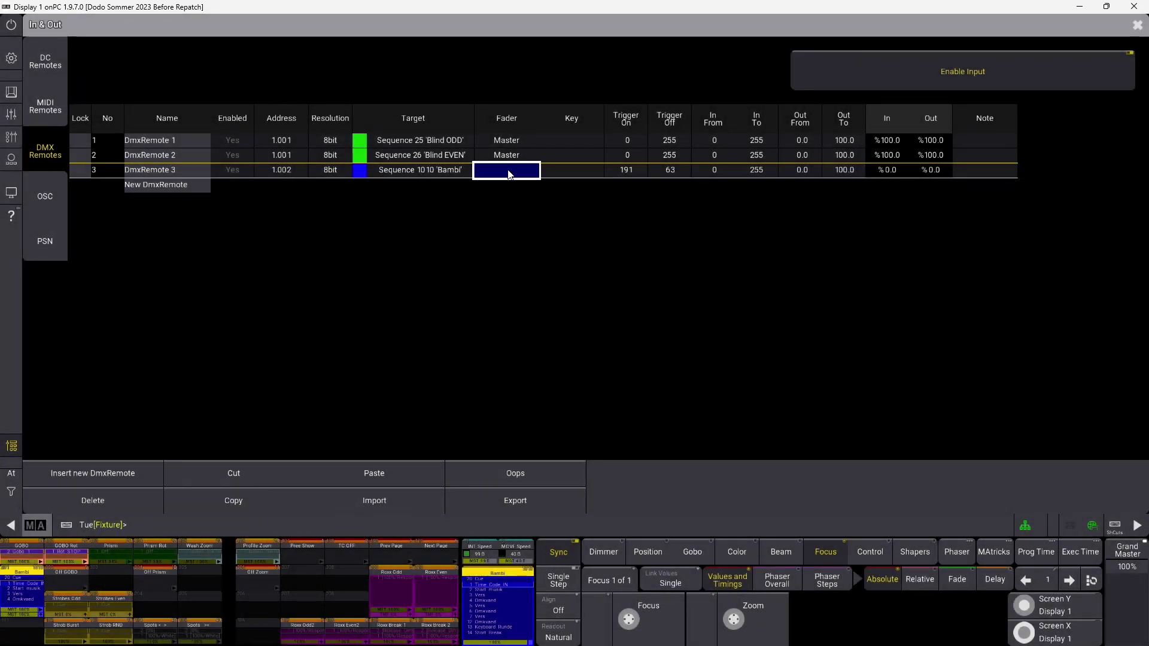
Step: Give DmxRemote 3 a Go+ key with Trigger Off 10 and Trigger On 25
left_click(568, 173)
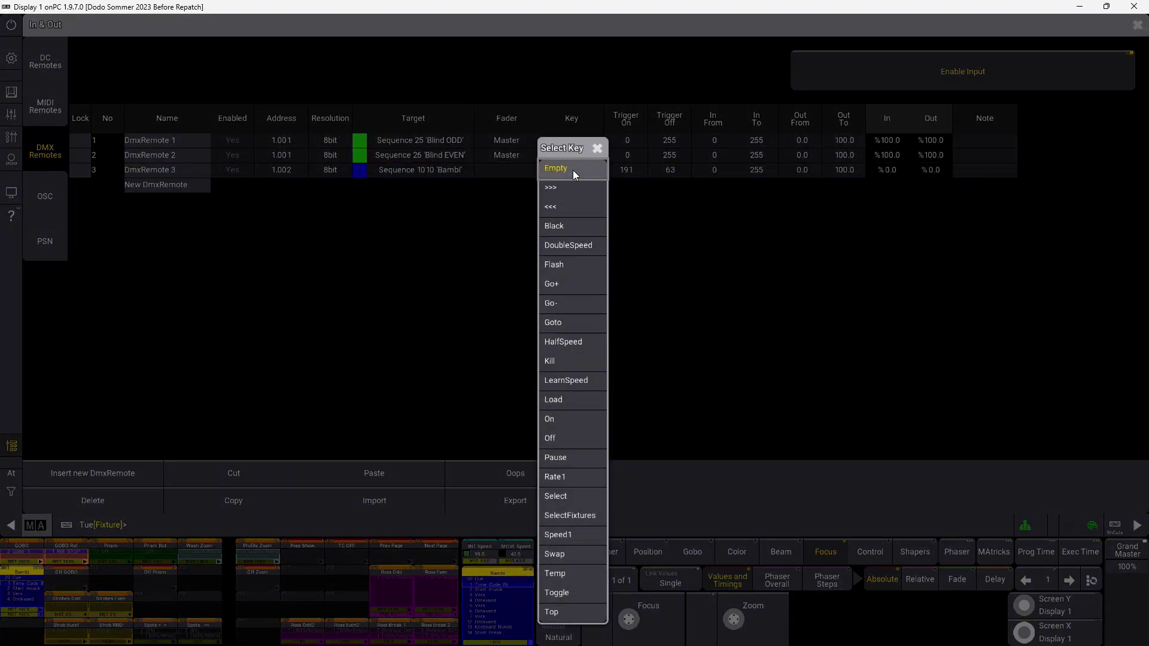
left_click(562, 286)
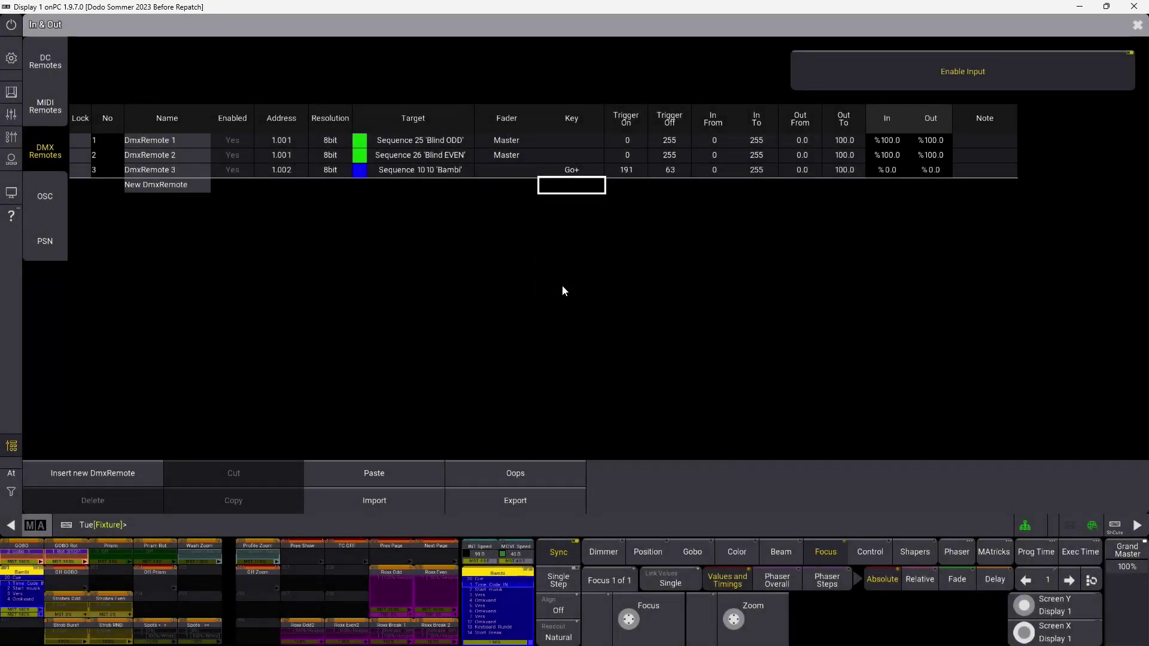
double_click(669, 170)
left_click(685, 292)
left_click(674, 330)
left_click(763, 367)
double_click(626, 171)
type("25")
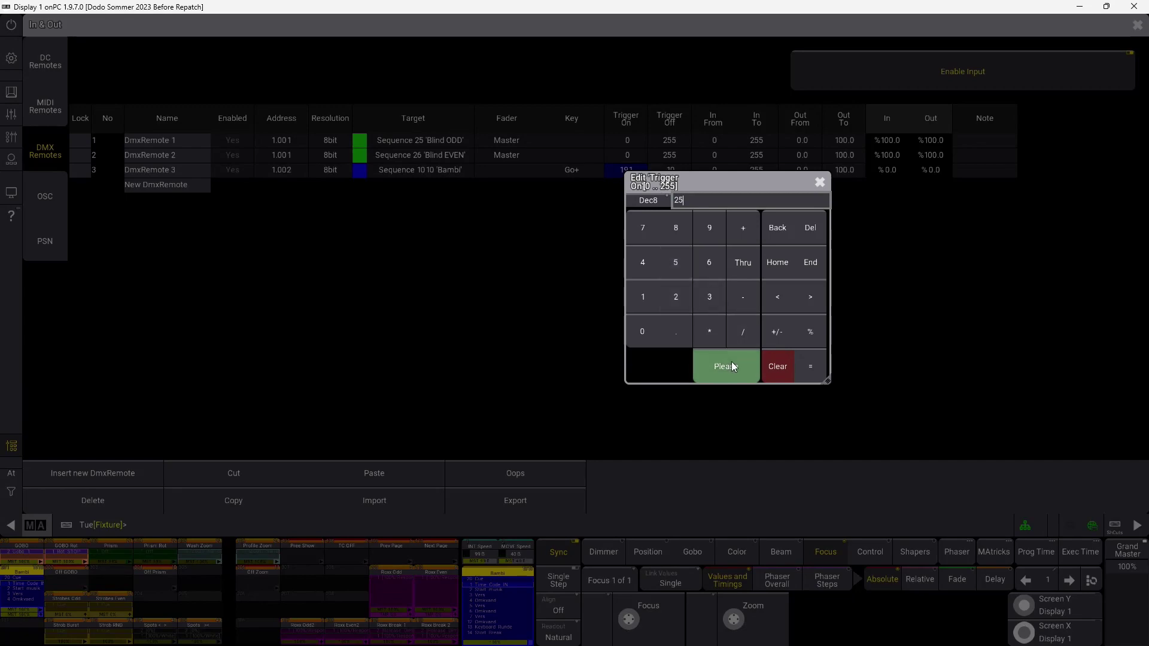
left_click(732, 361)
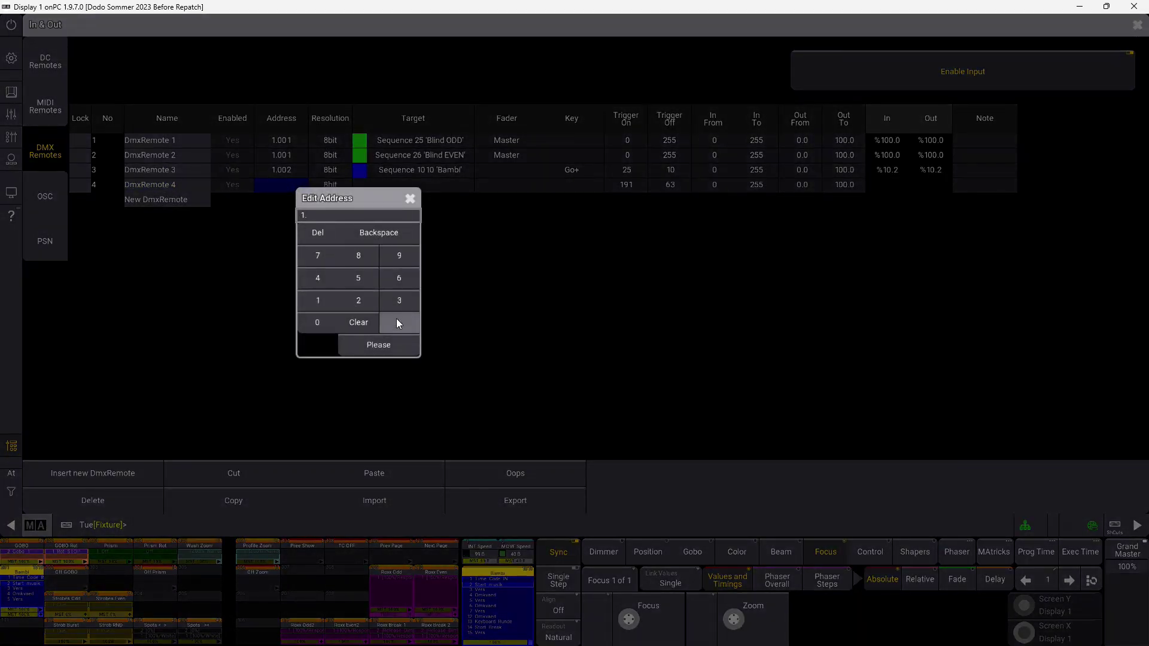
Step: Confirm DmxRemote 4 at 1.003, assign Macro 6 'Next Page', and set its key to Go+
left_click(385, 347)
left_click(379, 181)
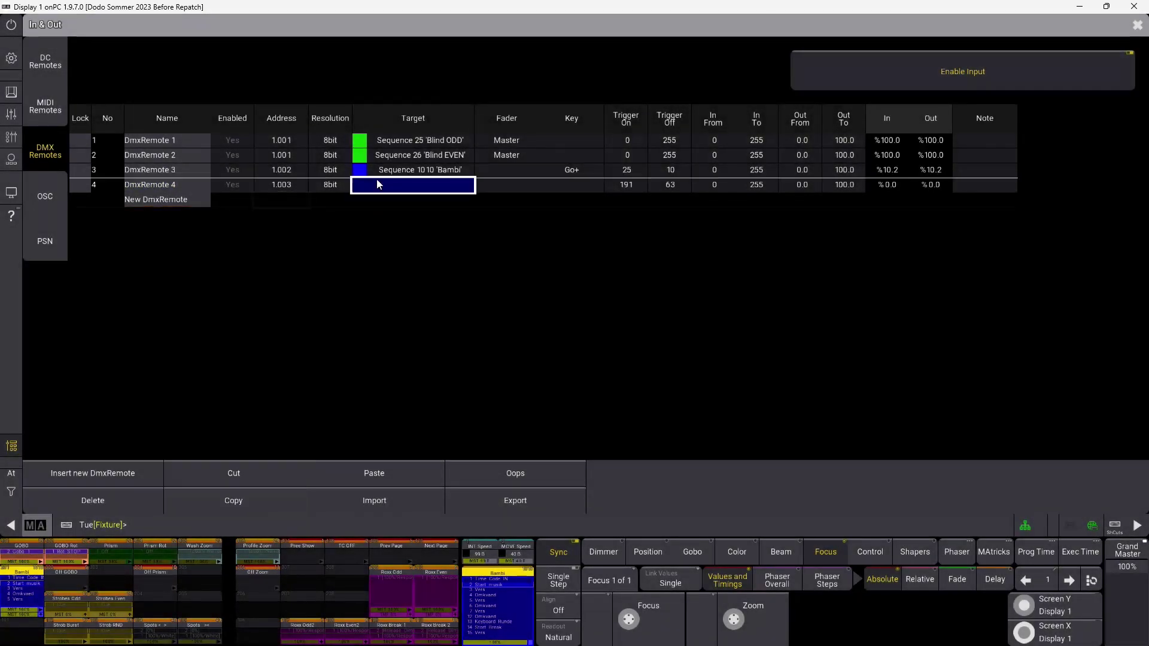
left_click(379, 187)
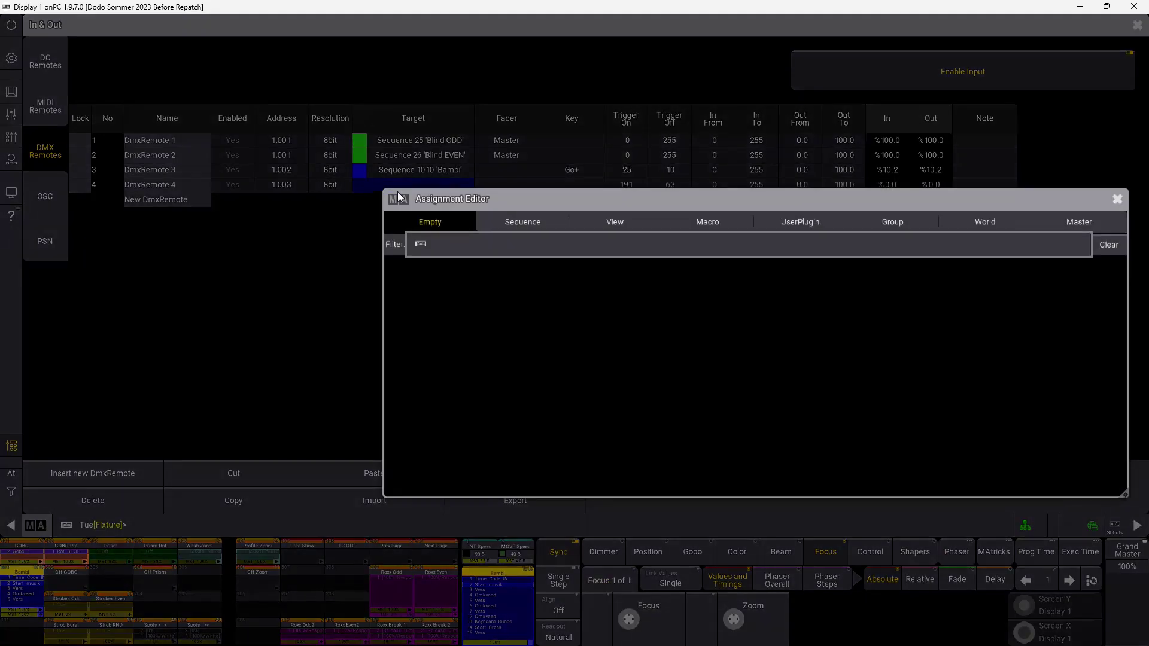
left_click(712, 222)
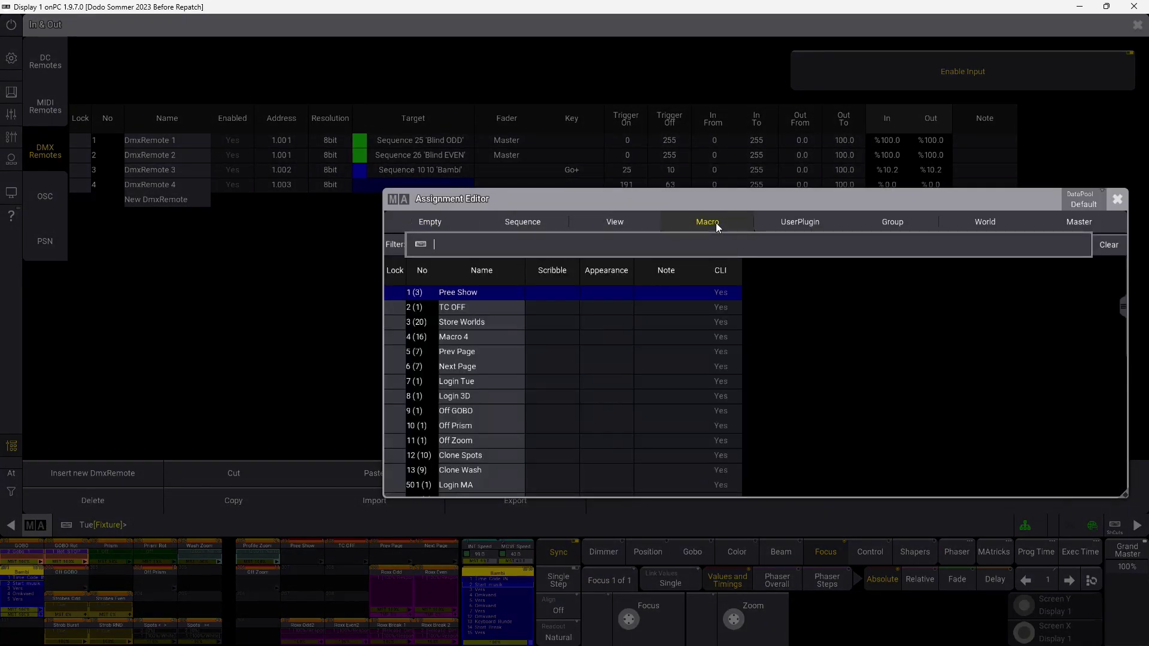
left_click(473, 367)
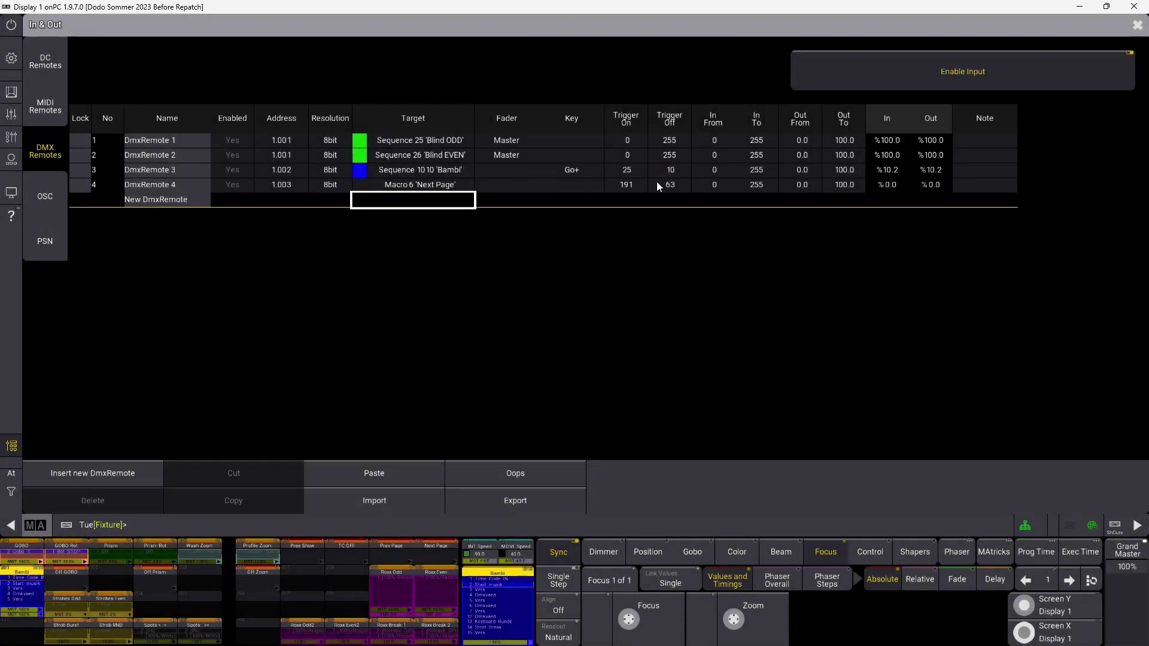
left_click(557, 184)
left_click(558, 185)
left_click(557, 220)
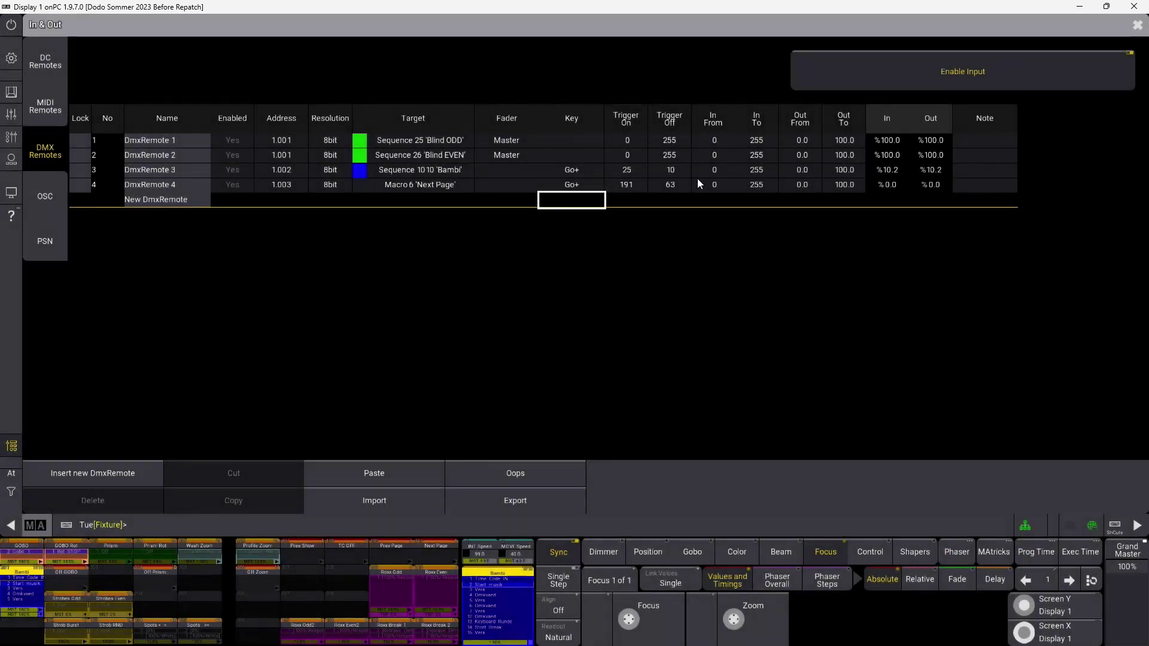